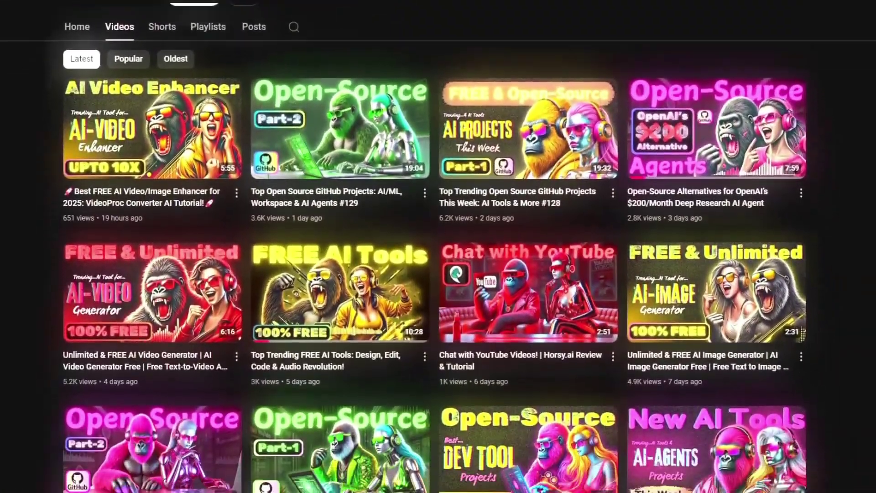
# Step: Subscribe to the AutoGPT Tutorials channel and set its notification bell to All
pyautogui.scroll(-5, 438, 256)
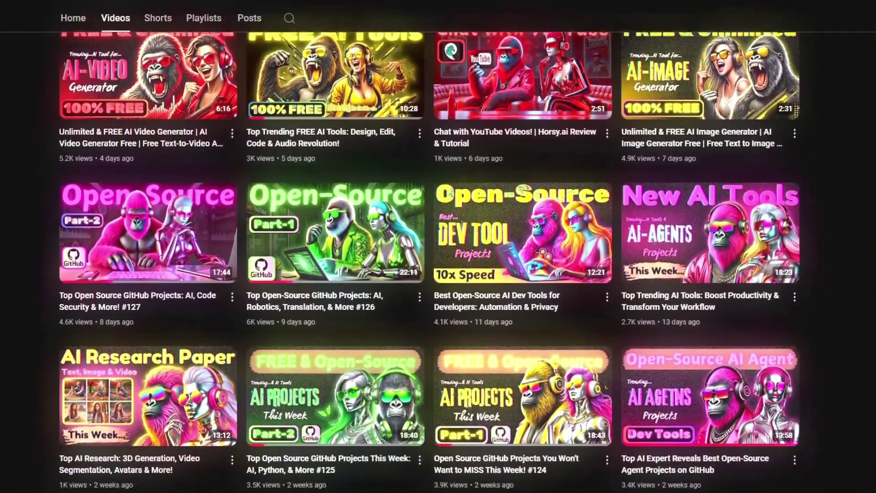
pyautogui.scroll(-5, 438, 256)
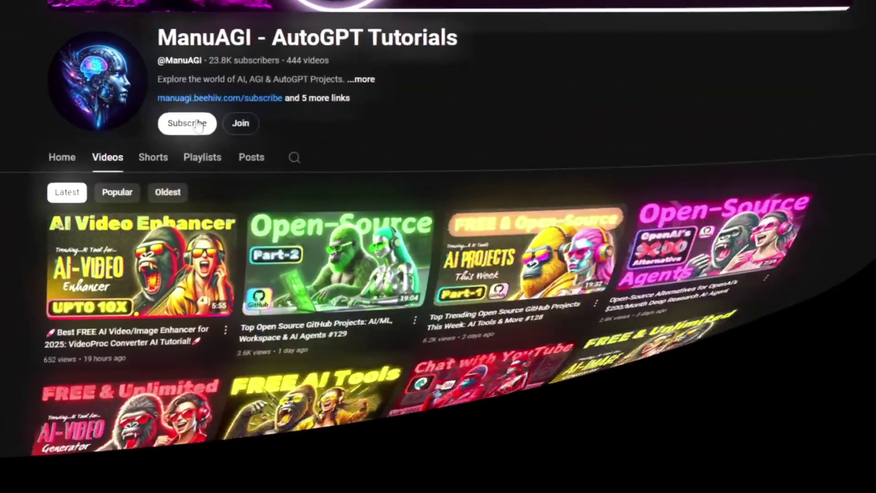
pyautogui.click(198, 125)
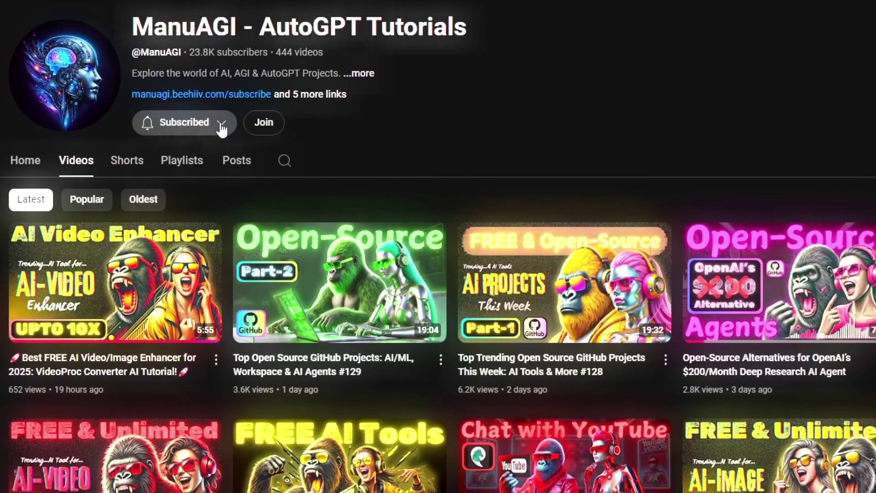
pyautogui.click(222, 124)
pyautogui.click(197, 151)
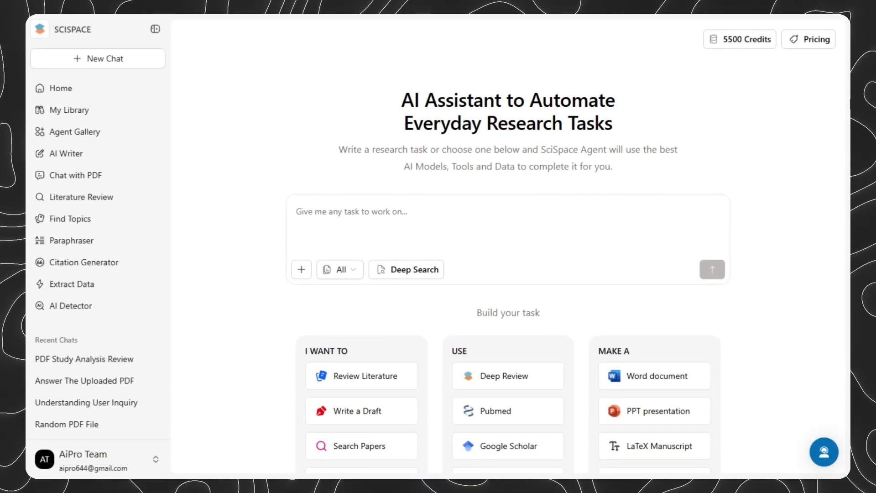
# Step: Scroll the SciSpace home page past Popular Tasks and open View Agent Gallery
pyautogui.scroll(-6, 847, 107)
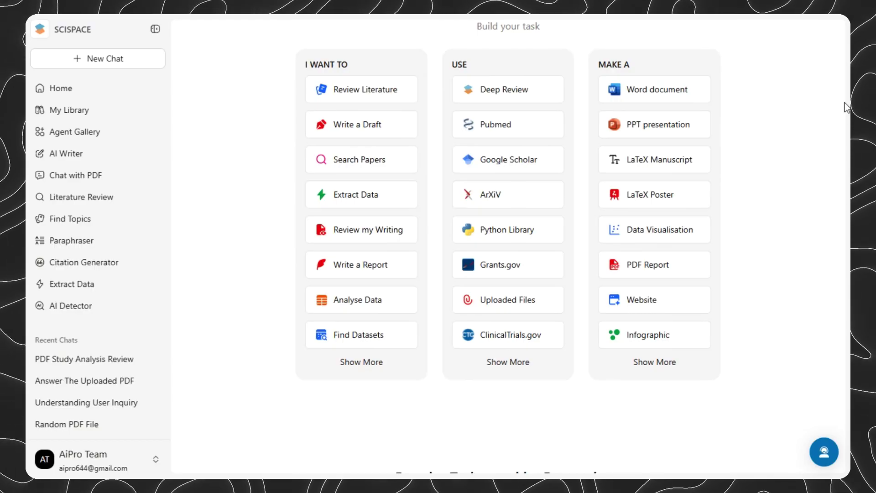
pyautogui.scroll(-1, 847, 107)
pyautogui.scroll(-8, 846, 107)
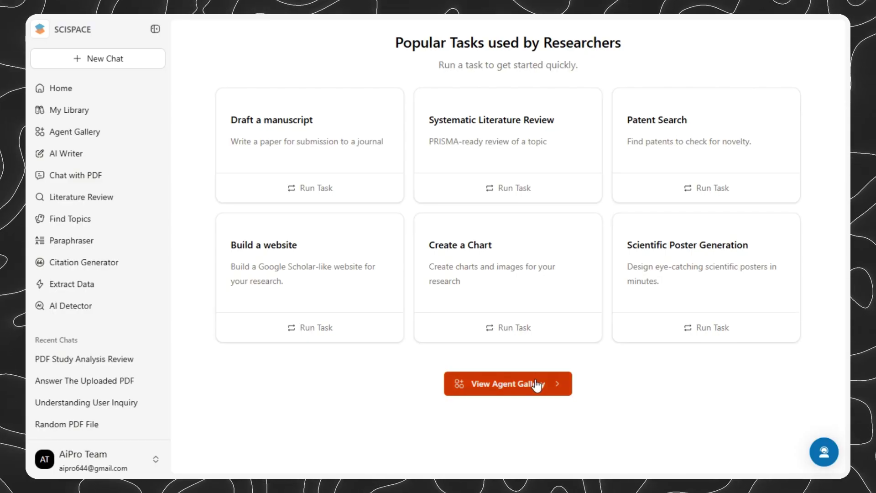
pyautogui.click(484, 384)
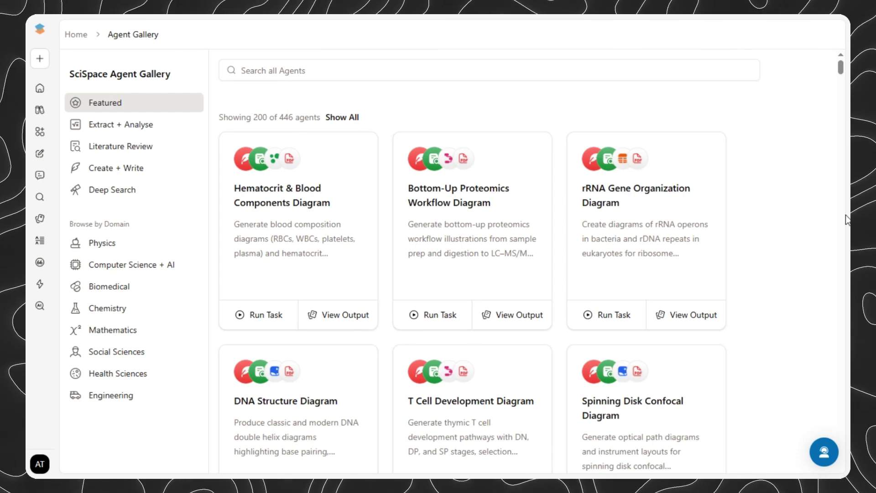
pyautogui.scroll(-7, 843, 220)
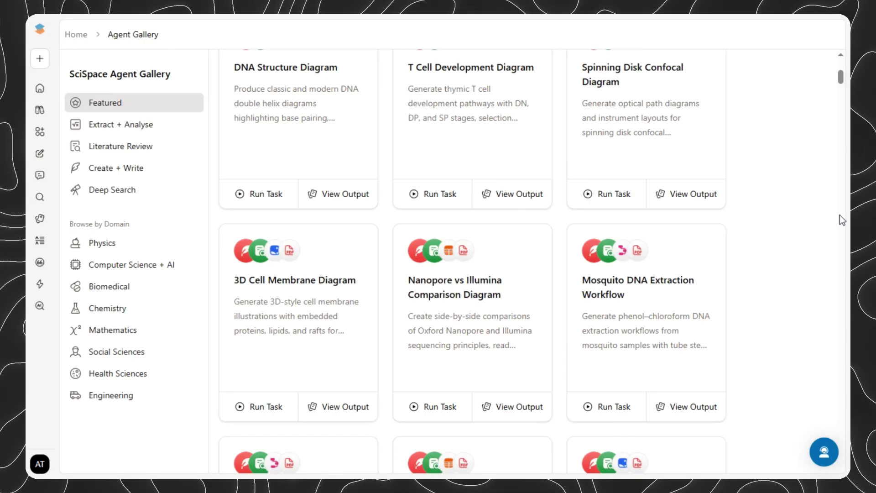
pyautogui.scroll(-8, 842, 220)
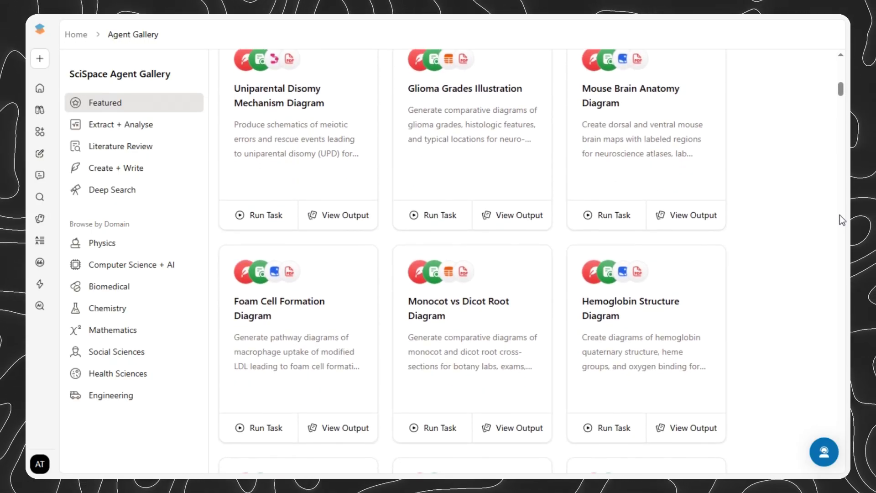
pyautogui.scroll(-4, 840, 215)
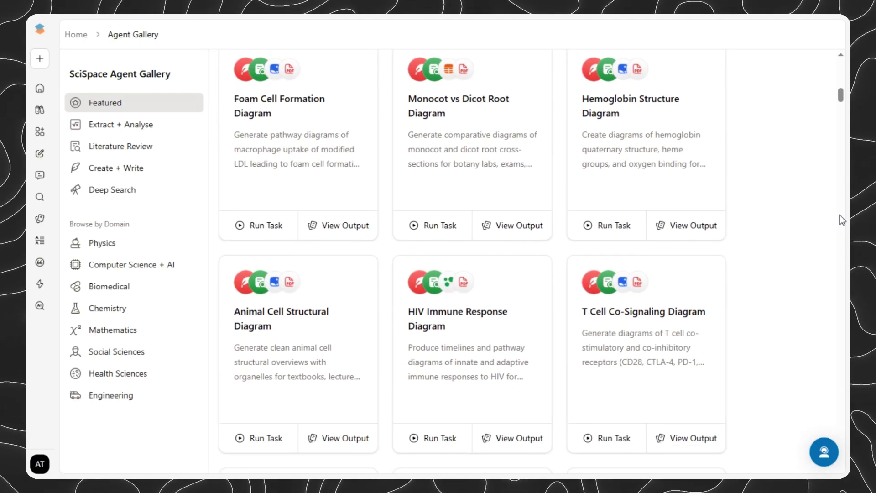
pyautogui.scroll(-5, 840, 215)
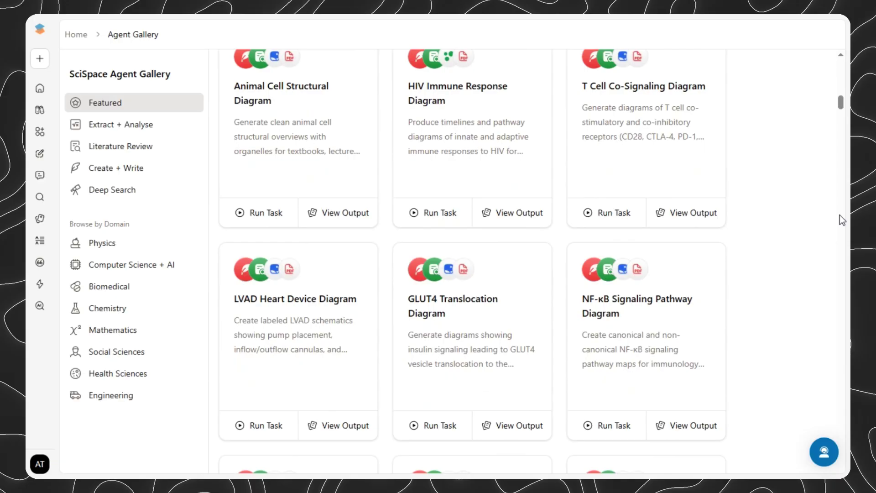
pyautogui.scroll(-7, 840, 215)
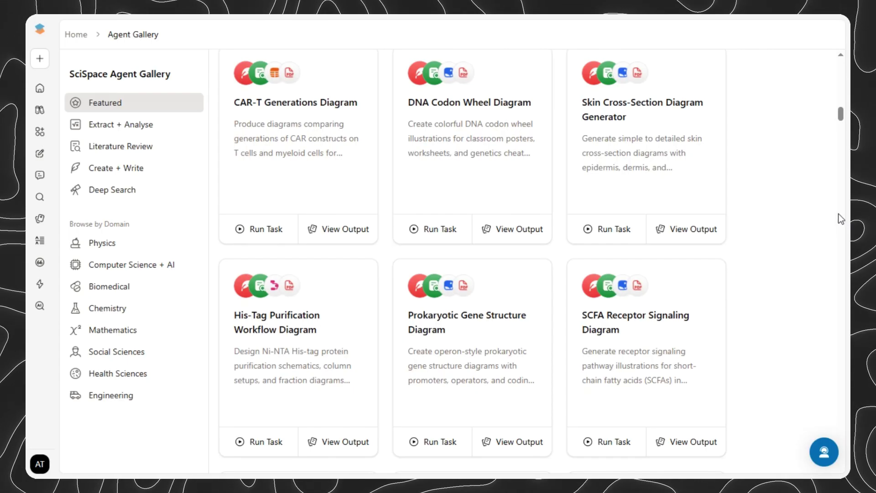
pyautogui.scroll(-5, 839, 214)
pyautogui.scroll(-5, 839, 214)
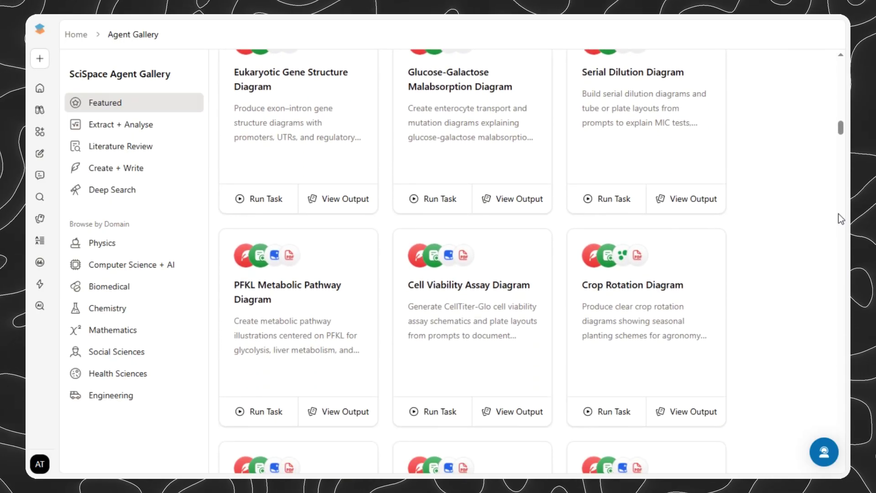
pyautogui.scroll(-8, 839, 214)
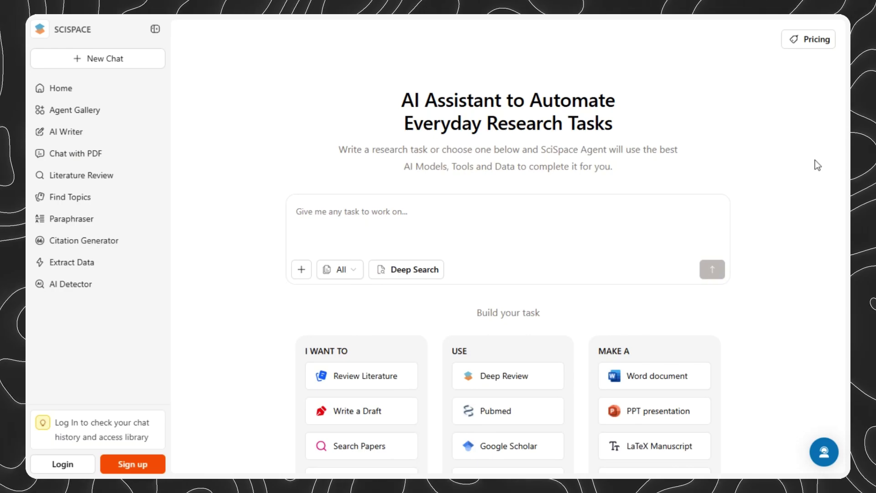
# Step: Sign up for SciSpace using Continue with Google
pyautogui.click(137, 466)
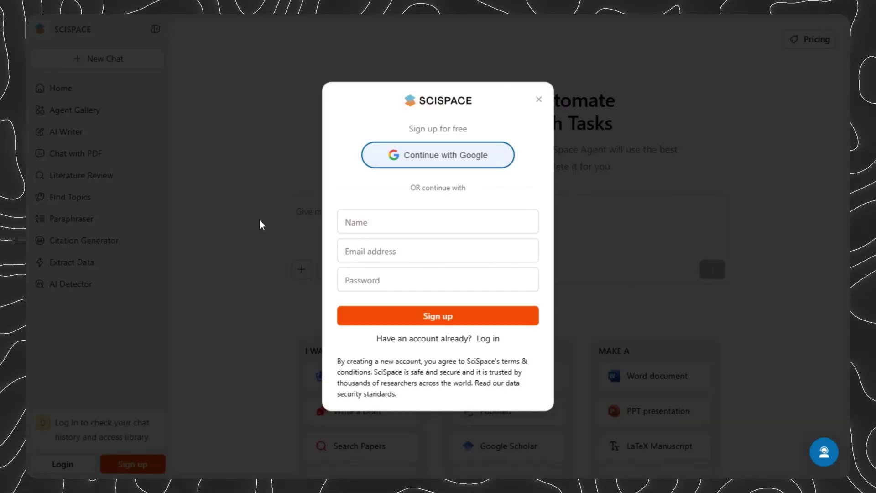
pyautogui.click(444, 164)
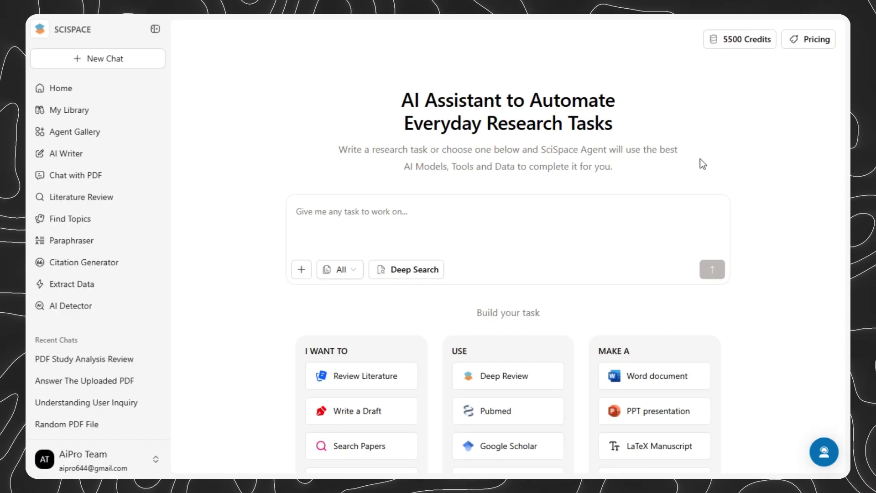
# Step: Change the task box mode from All to Biomedical and browse the suggested biomedical tasks
pyautogui.click(336, 270)
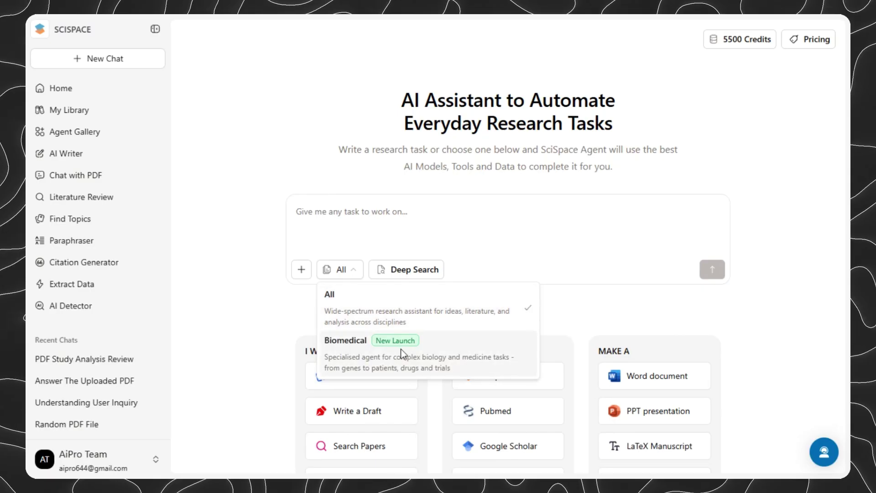
pyautogui.click(429, 366)
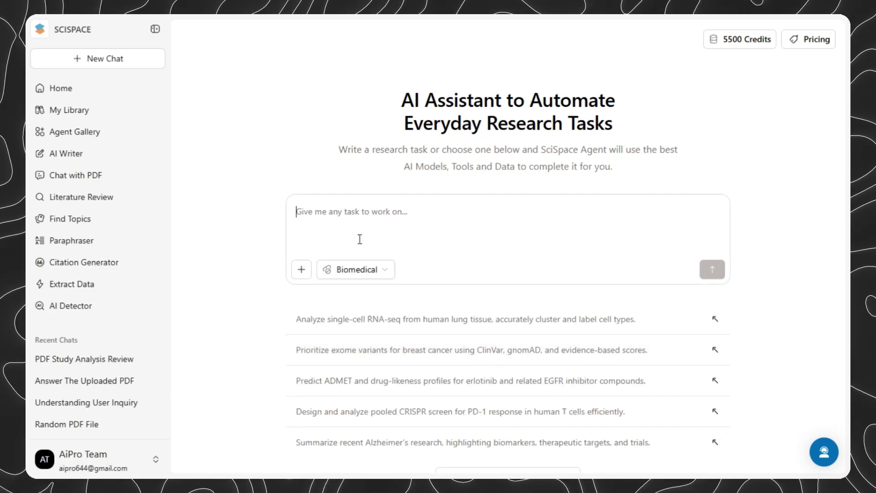
pyautogui.click(345, 229)
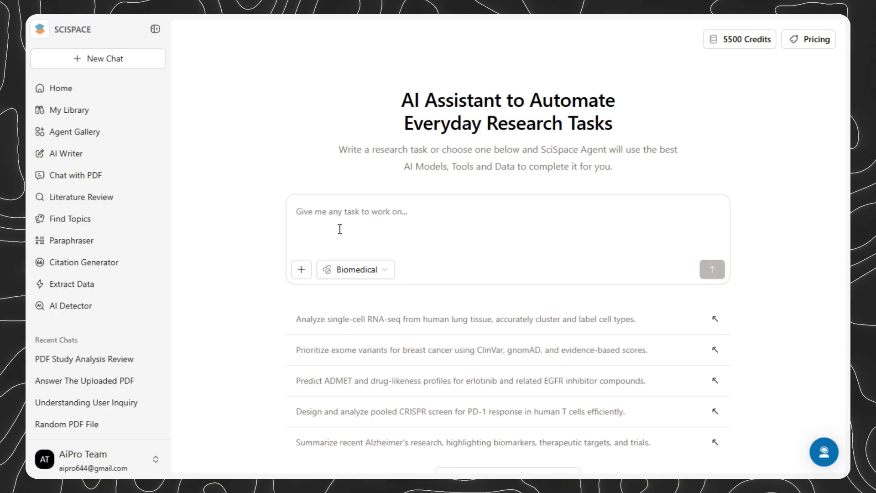
pyautogui.scroll(-2, 280, 246)
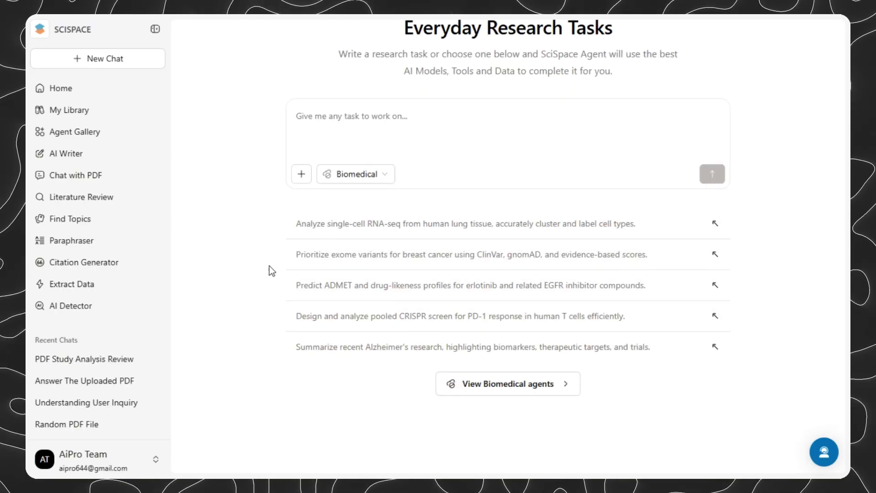
pyautogui.scroll(1, 256, 258)
pyautogui.scroll(1, 255, 258)
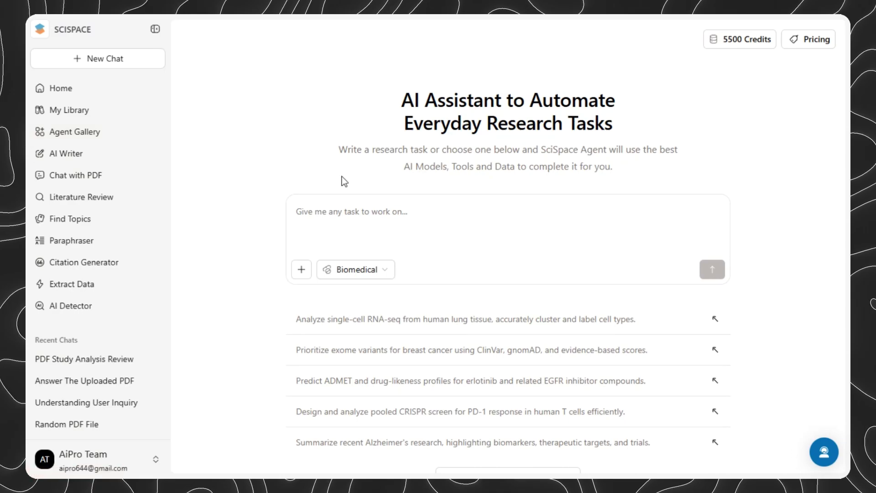
pyautogui.scroll(-1, 770, 169)
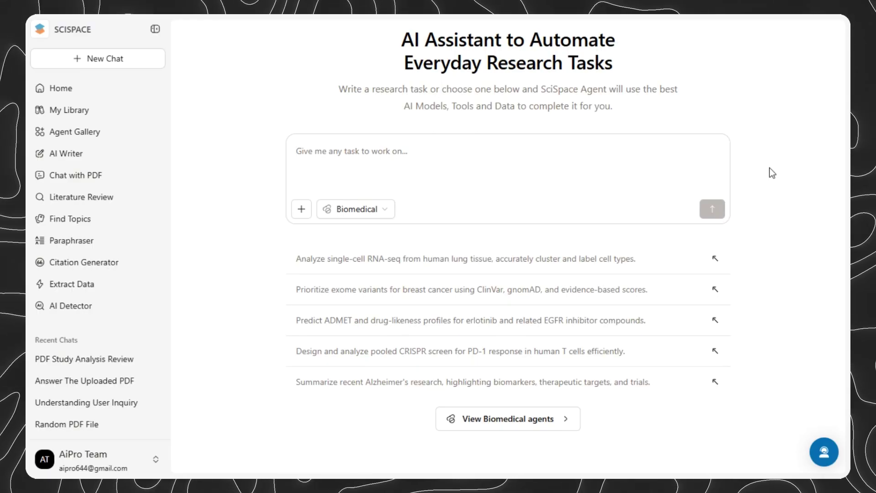
# Step: Paste the pancreatic islet single-cell RNA-seq prompt and submit it to the Biomedical agent
pyautogui.write('Analyze single-cell RNA-seq from human pancreatic islets. Perform QC, cluster cells, identify alpha, beta, delta, and gamma cell populations, find marker genes, and generate UMAP visualization.')
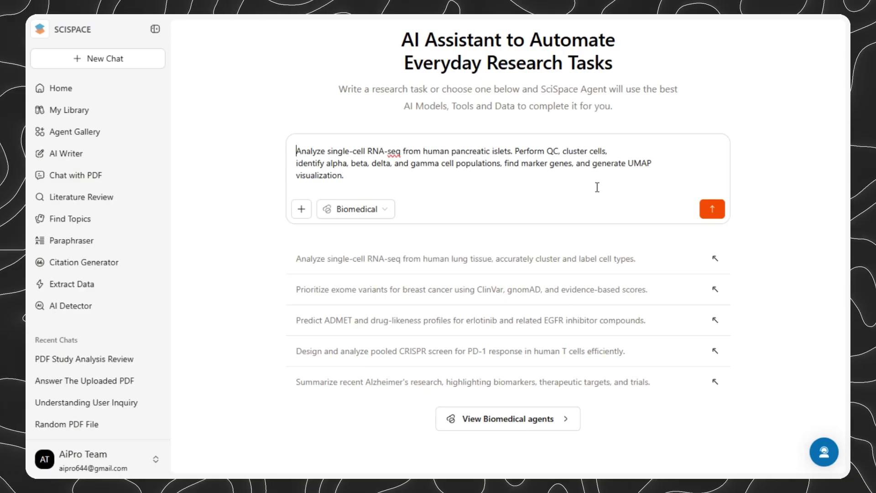
pyautogui.click(712, 210)
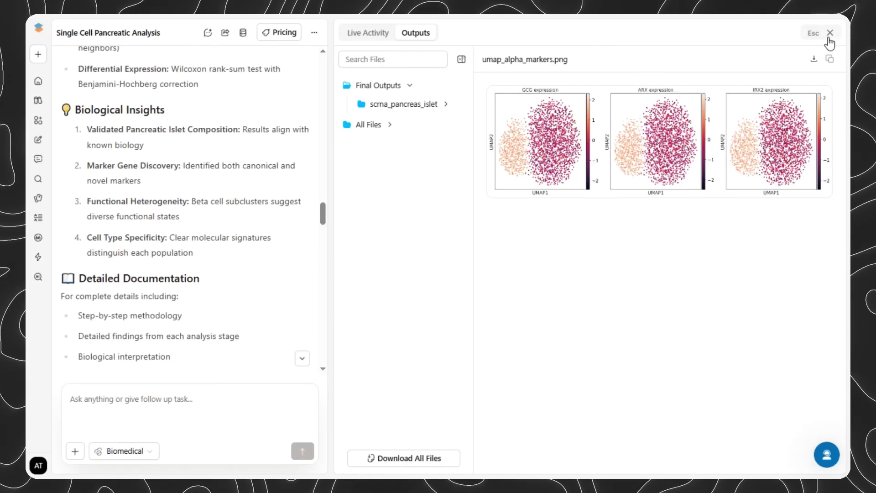
pyautogui.click(829, 32)
pyautogui.scroll(20, 470, 227)
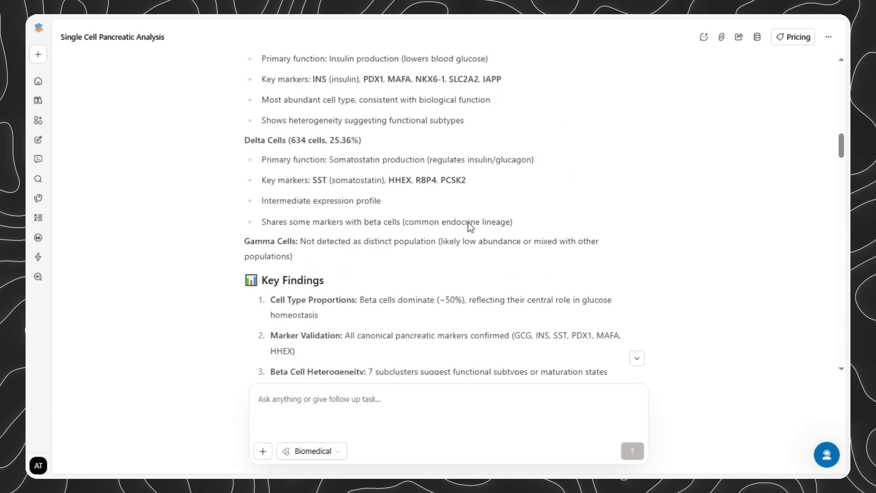
pyautogui.scroll(6, 470, 229)
pyautogui.scroll(-7, 462, 246)
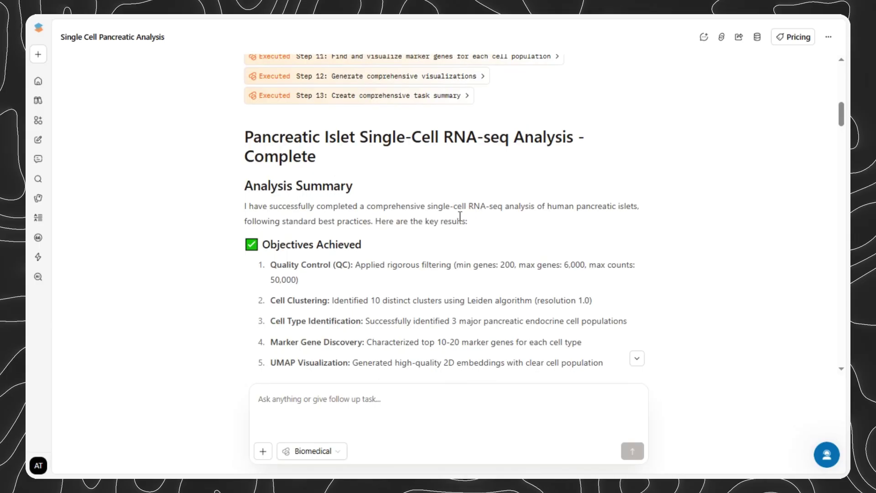
pyautogui.scroll(-3, 466, 249)
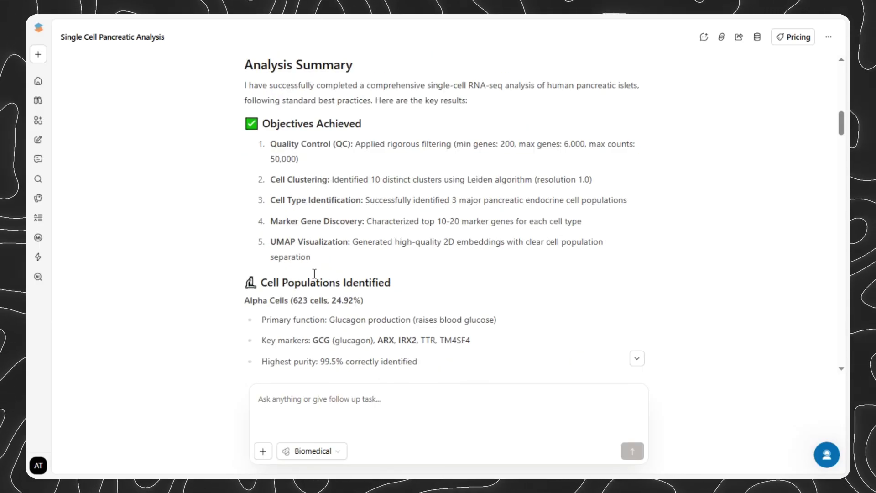
pyautogui.scroll(-3, 288, 276)
pyautogui.scroll(-2, 365, 229)
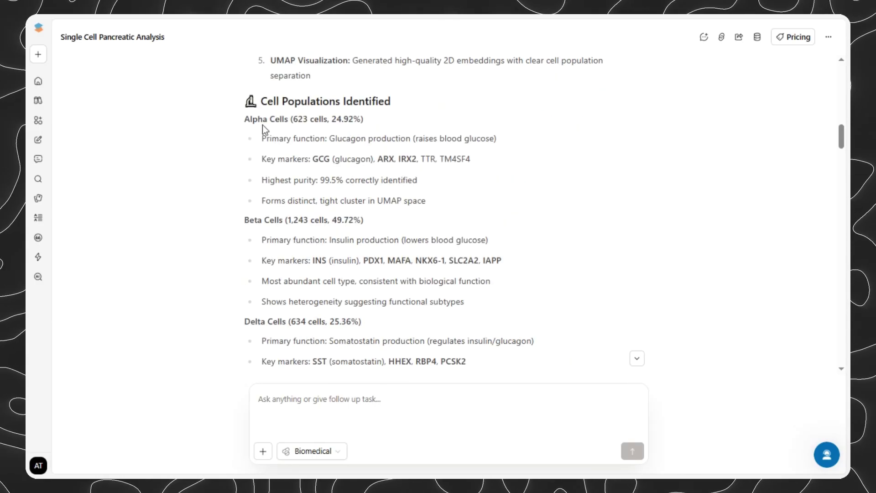
pyautogui.moveTo(245, 118); pyautogui.dragTo(333, 160)
pyautogui.click(154, 238)
pyautogui.moveTo(154, 237); pyautogui.dragTo(563, 296)
pyautogui.scroll(-10, 524, 268)
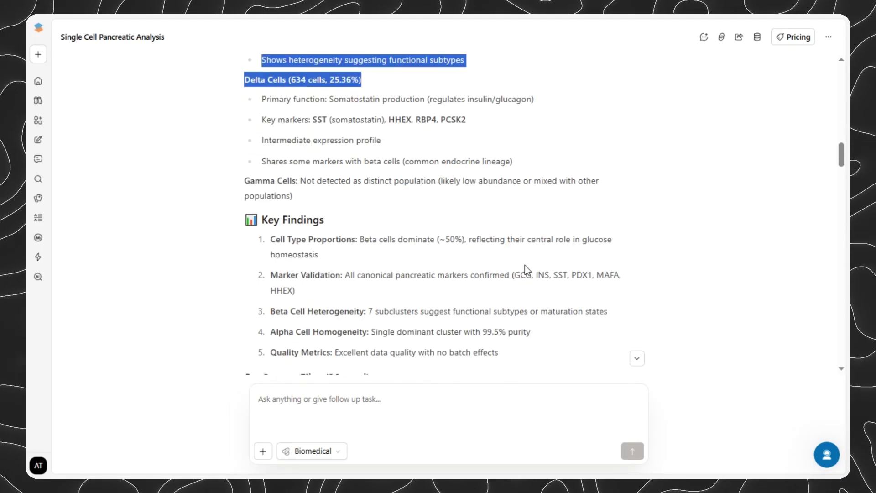
pyautogui.scroll(-3, 345, 204)
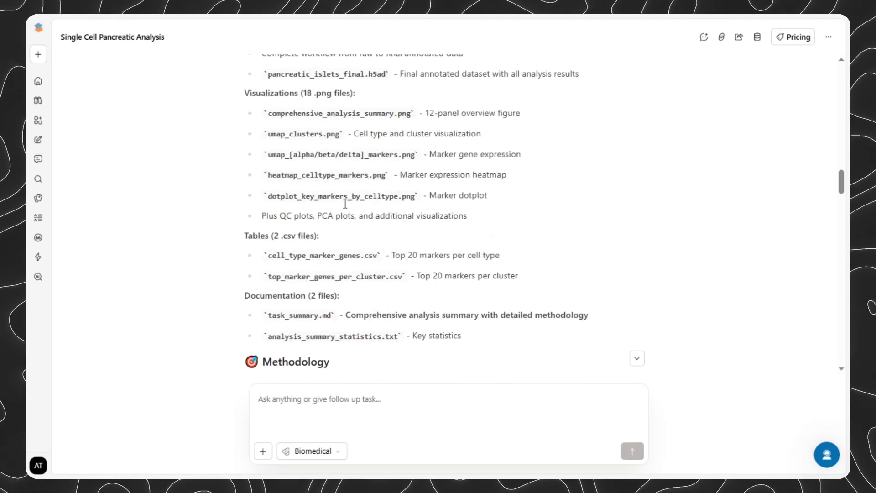
pyautogui.scroll(-2, 452, 257)
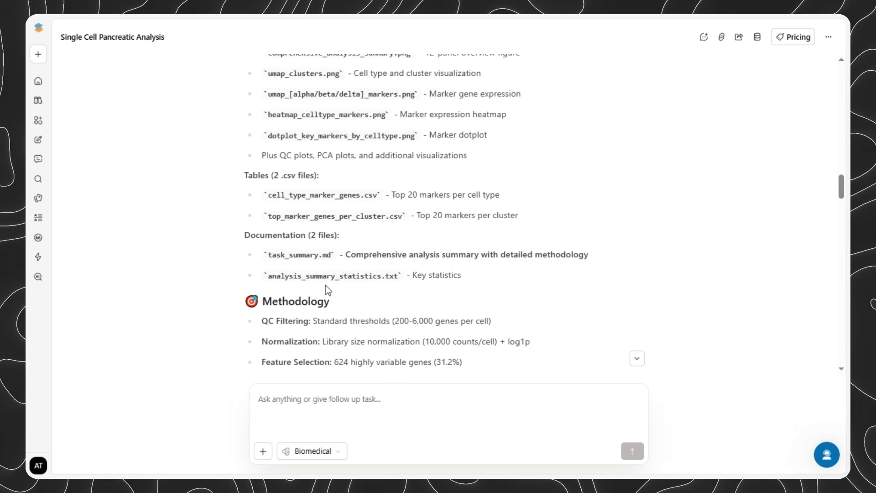
pyautogui.scroll(-5, 325, 286)
pyautogui.moveTo(270, 227); pyautogui.dragTo(436, 238)
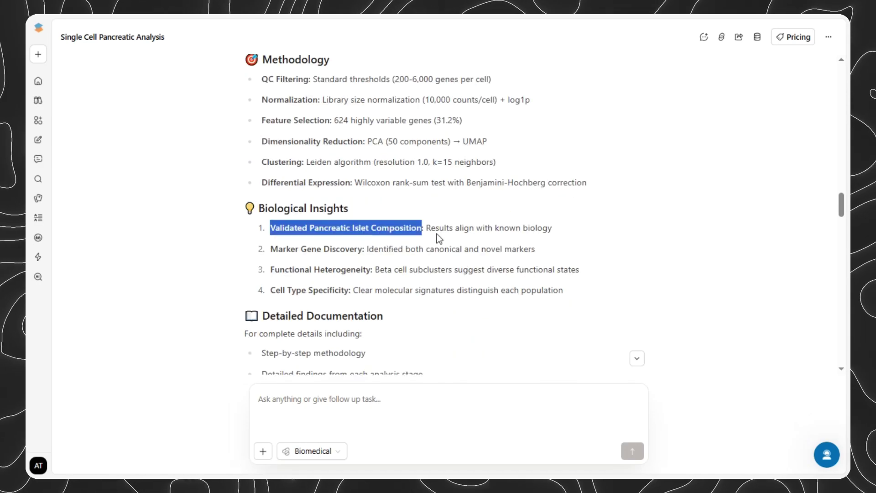
pyautogui.click(499, 227)
pyautogui.moveTo(271, 249); pyautogui.dragTo(382, 260)
pyautogui.click(350, 265)
pyautogui.scroll(-4, 264, 238)
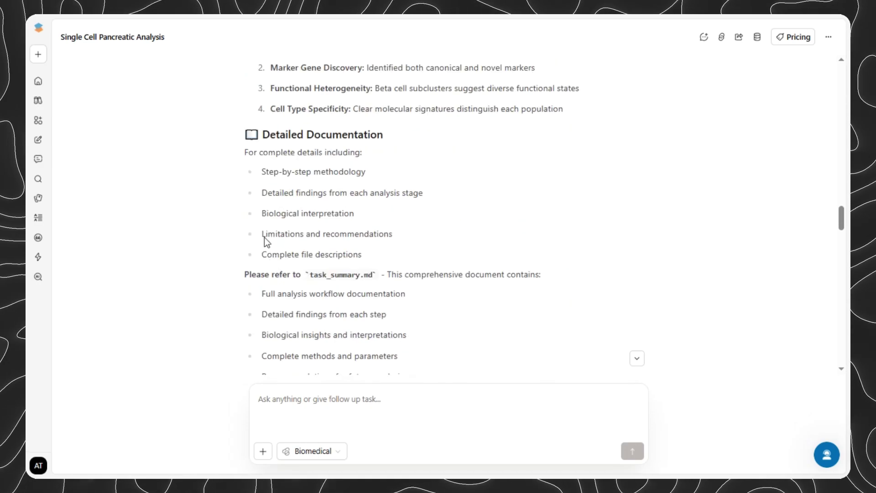
pyautogui.scroll(-3, 168, 227)
pyautogui.moveTo(223, 153); pyautogui.dragTo(471, 275)
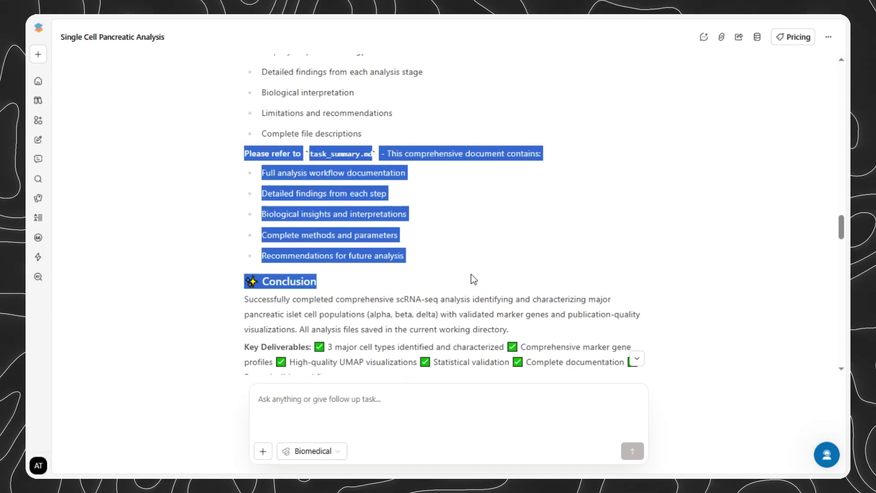
# Step: Clear the highlighted conclusion text, then preview and close qc_plots_before_filtering.png
pyautogui.click(187, 216)
pyautogui.scroll(-3, 187, 217)
pyautogui.moveTo(185, 172); pyautogui.dragTo(595, 304)
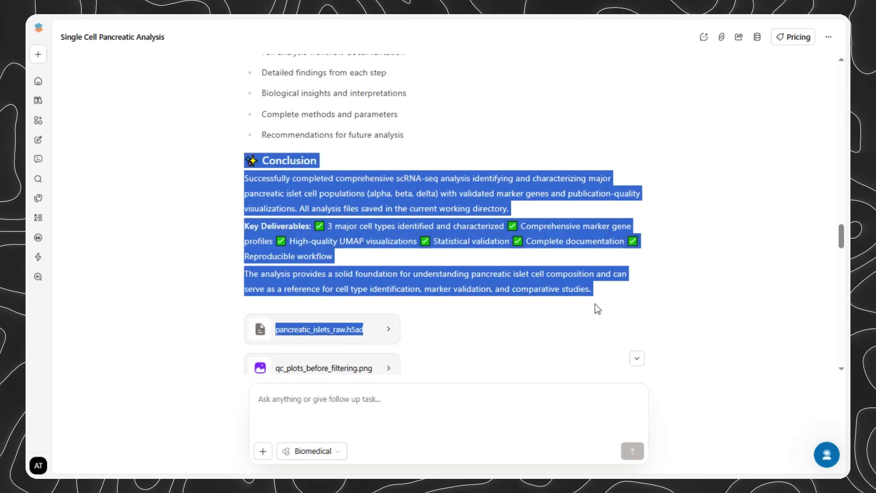
pyautogui.click(436, 321)
pyautogui.scroll(-3, 436, 320)
pyautogui.click(319, 248)
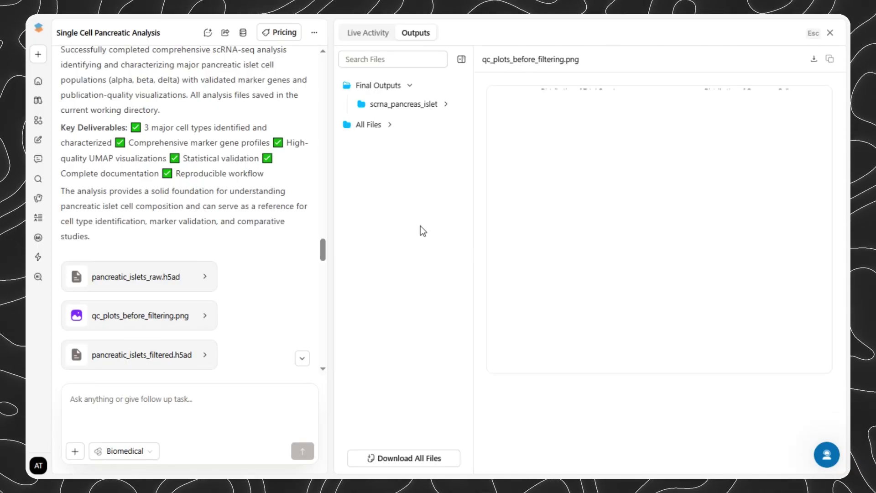
pyautogui.click(829, 34)
# Step: Preview highly_variable_genes.png, pca_scatter.png, pca_variance_ratio.png and umap_qc_metrics.png in turn
pyautogui.scroll(-3, 337, 207)
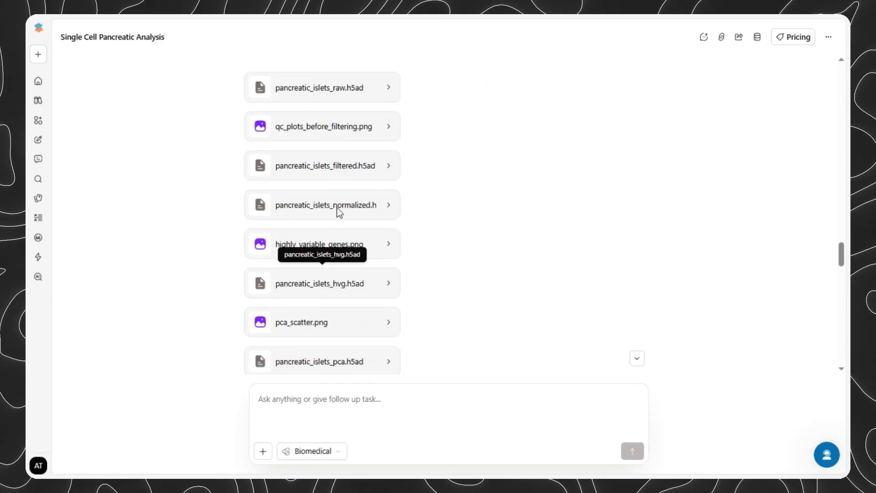
pyautogui.click(357, 250)
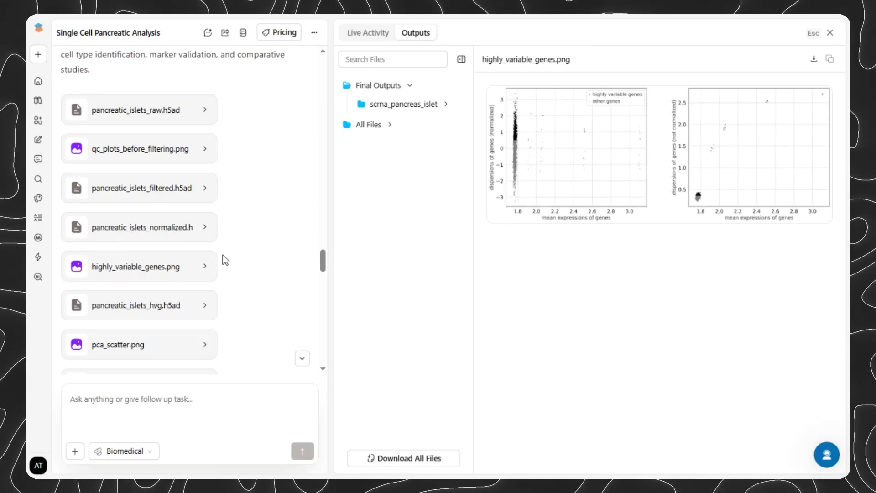
pyautogui.scroll(-1, 174, 297)
pyautogui.click(158, 287)
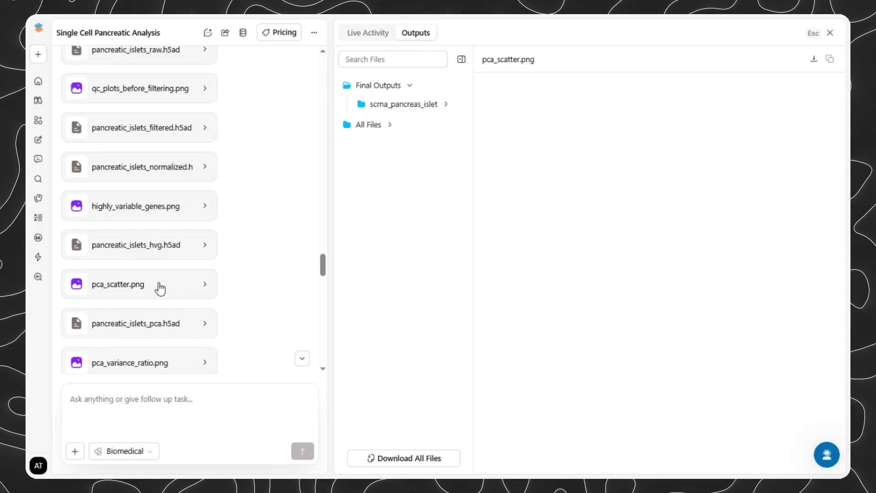
pyautogui.scroll(-3, 254, 280)
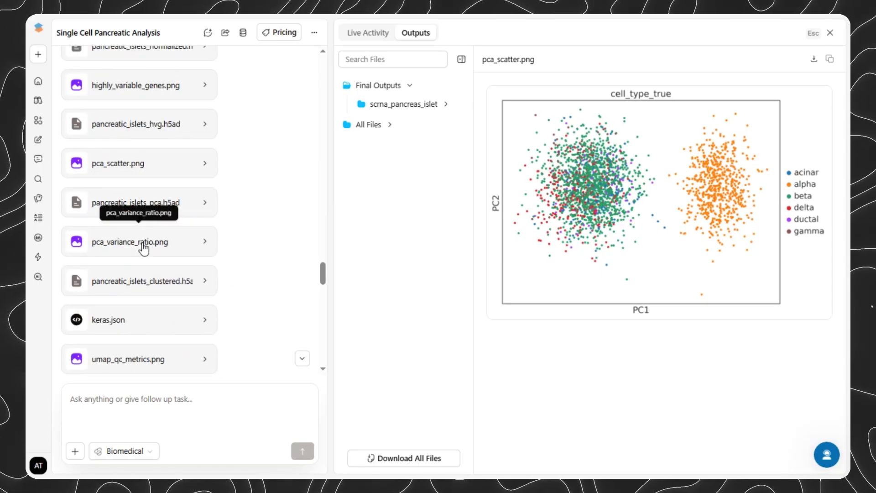
pyautogui.click(143, 247)
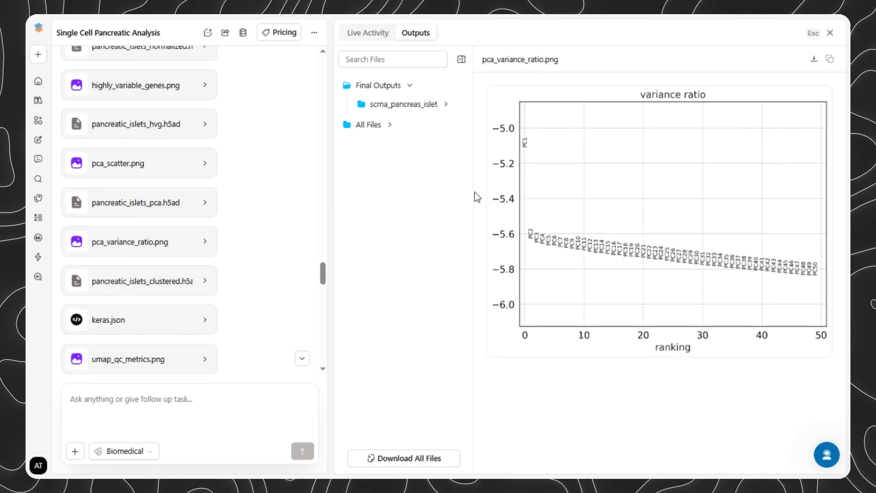
pyautogui.scroll(-3, 191, 283)
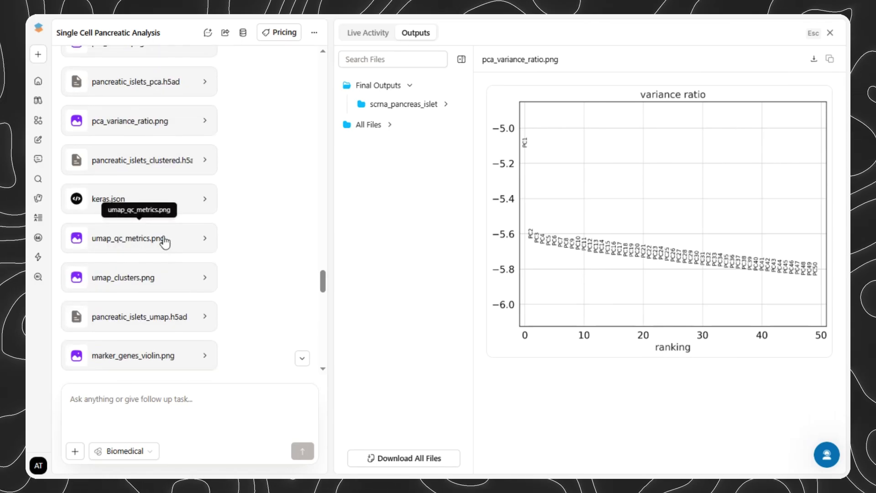
pyautogui.click(163, 242)
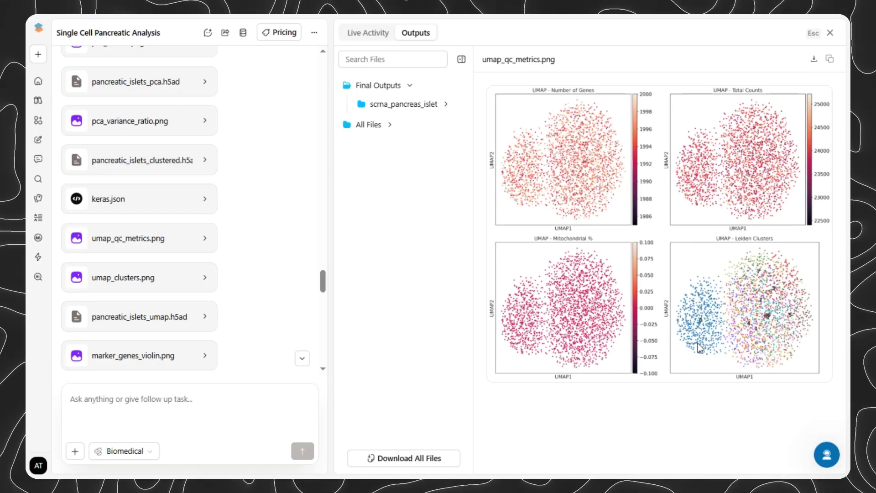
# Step: Preview marker_genes_violin.png, marker_genes_dotplot.png and marker_genes_heatmap.png
pyautogui.scroll(-3, 188, 276)
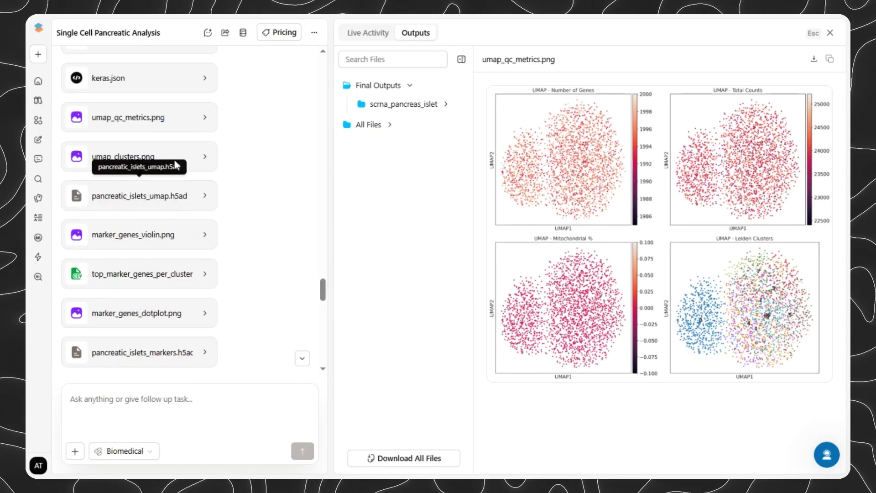
pyautogui.click(149, 248)
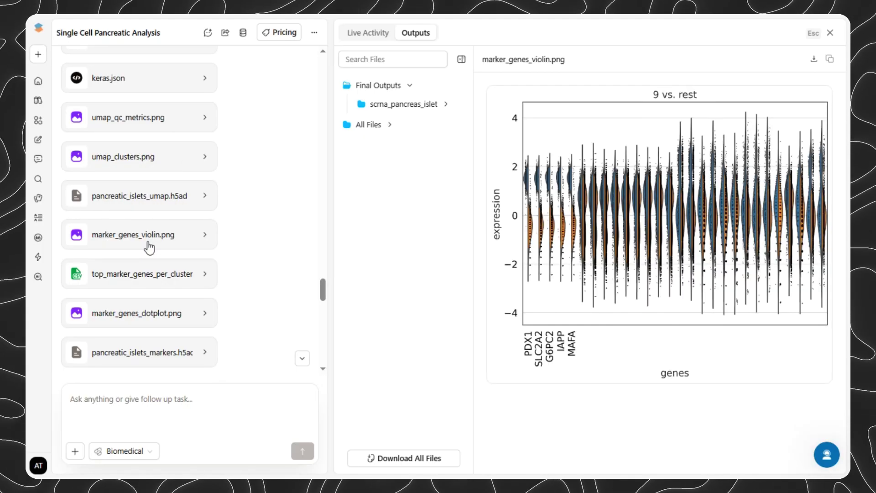
pyautogui.scroll(-3, 162, 250)
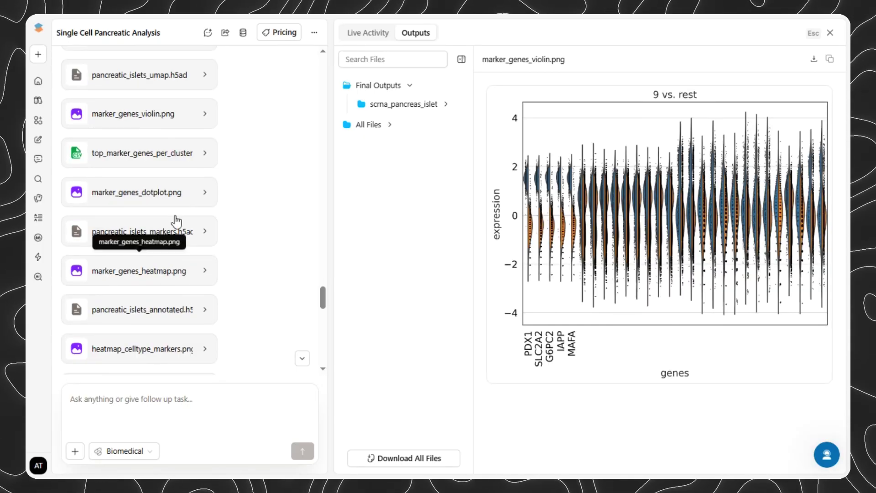
pyautogui.click(193, 191)
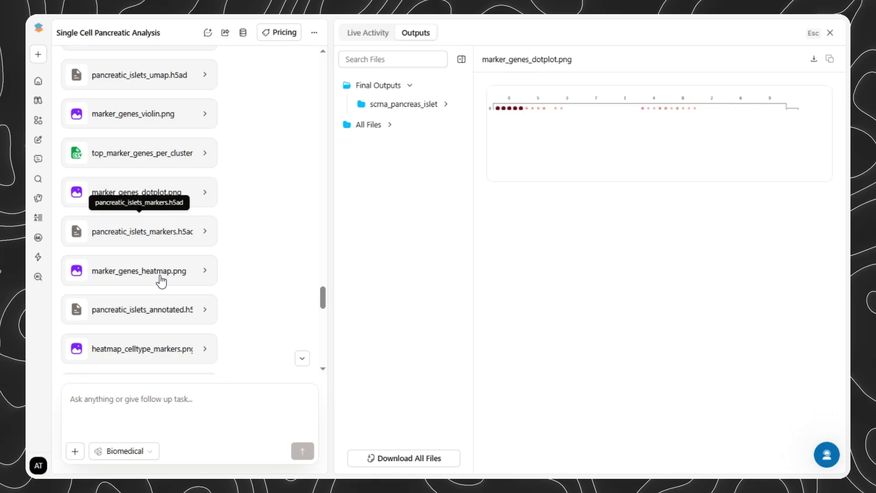
pyautogui.click(195, 265)
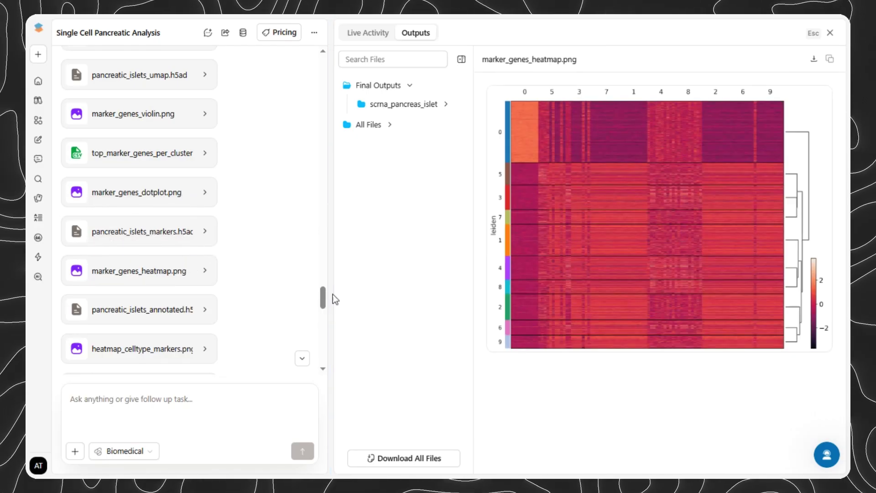
# Step: Preview heatmap_celltype_markers.png, umap_alpha_markers.png, dotplot_key_markers_by_celltype.png and violin_key_markers_by_celltype.png
pyautogui.scroll(-3, 164, 310)
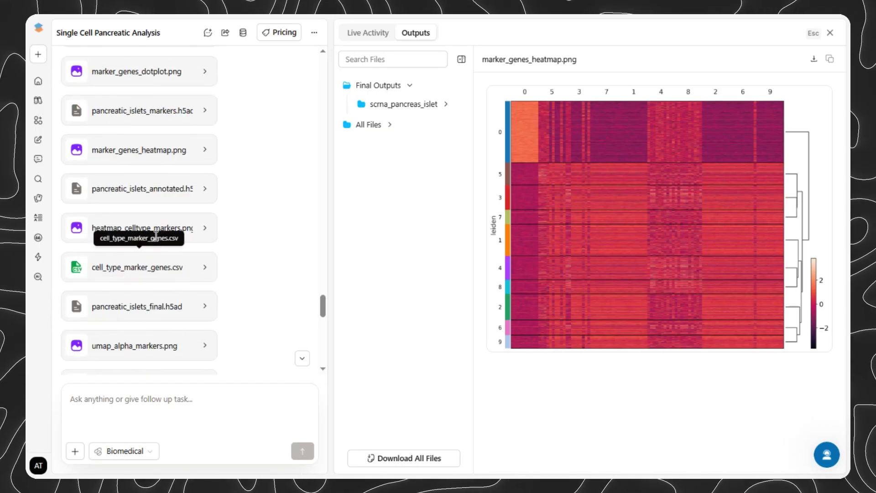
pyautogui.click(194, 230)
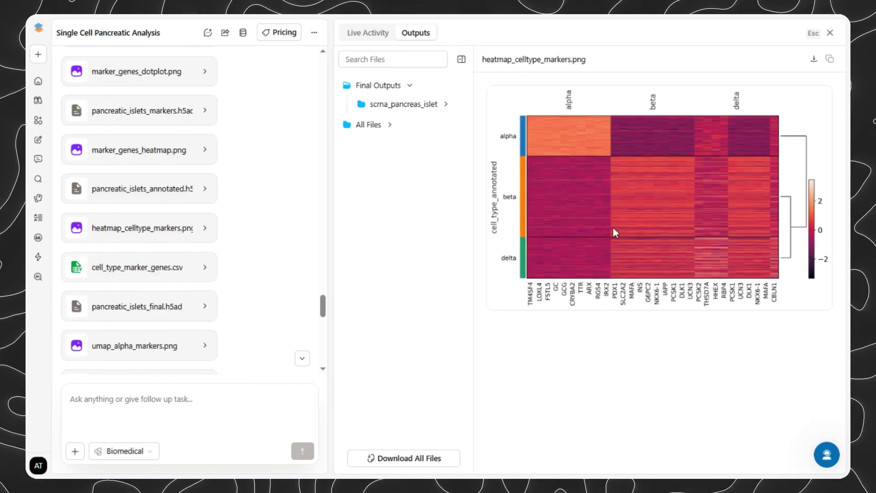
pyautogui.click(199, 345)
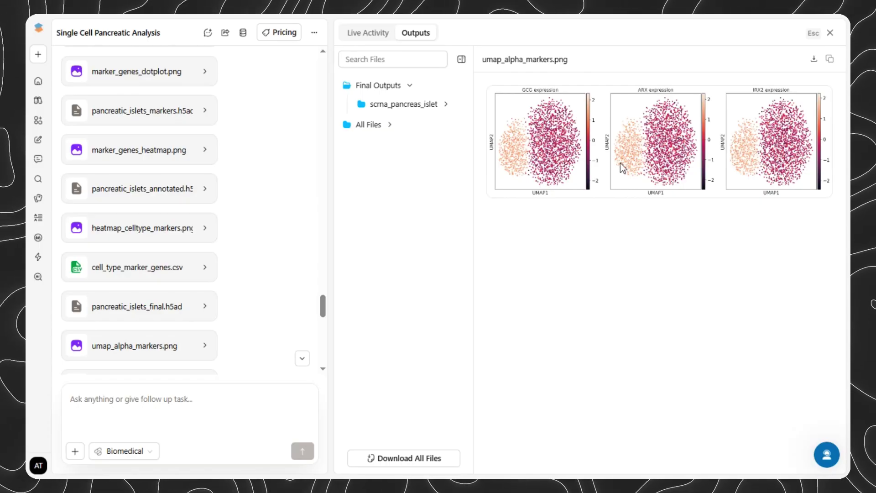
pyautogui.scroll(-2, 190, 329)
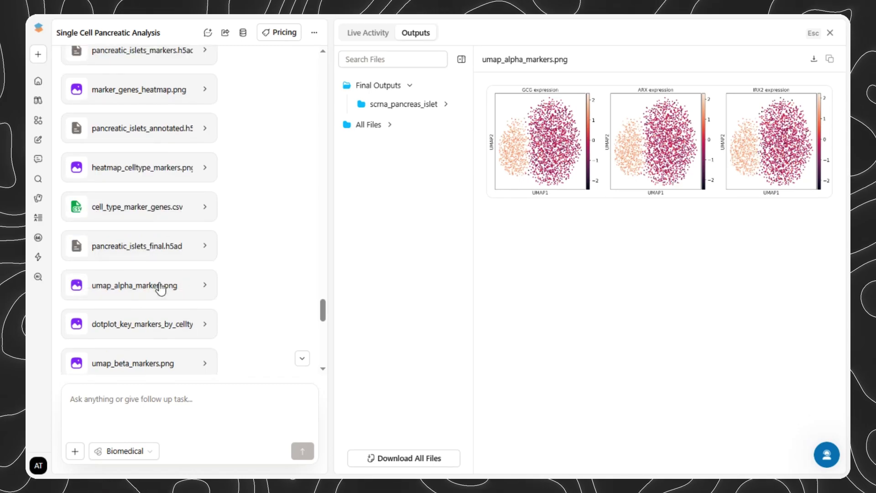
pyautogui.click(183, 325)
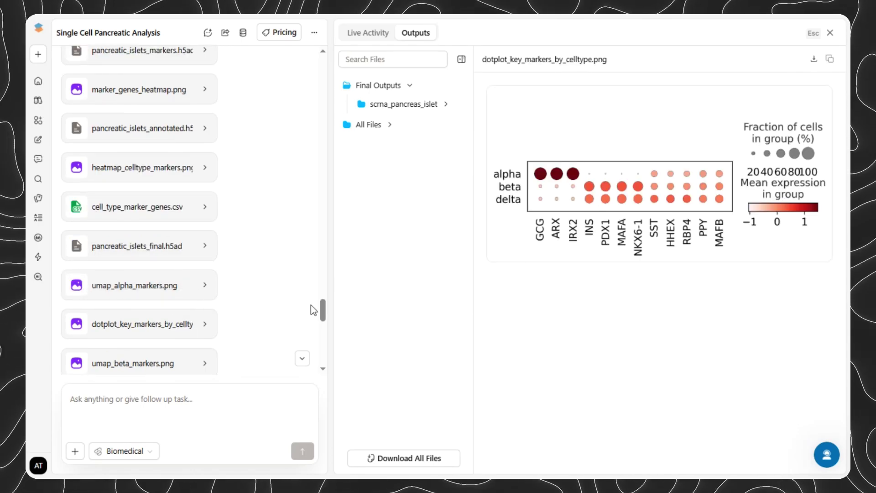
pyautogui.scroll(-3, 153, 338)
pyautogui.click(178, 280)
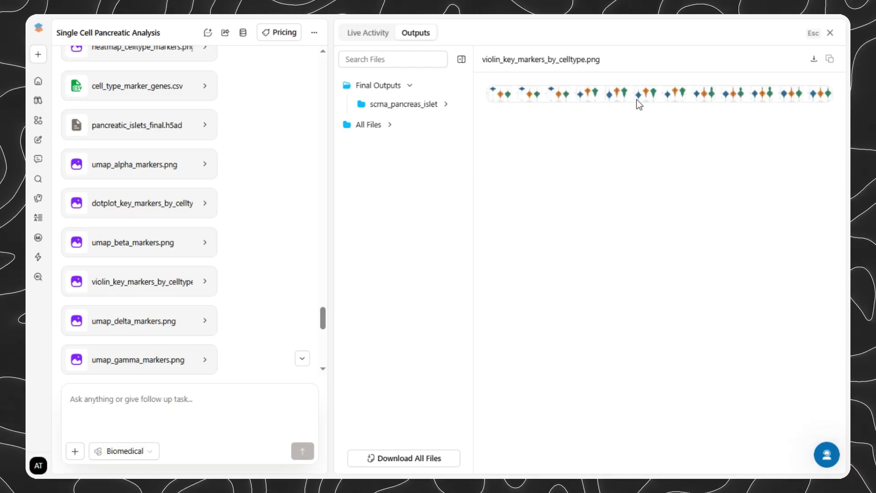
# Step: Preview umap_delta_markers.png, then search the Biomedical agent gallery for 'clon'
pyautogui.click(164, 320)
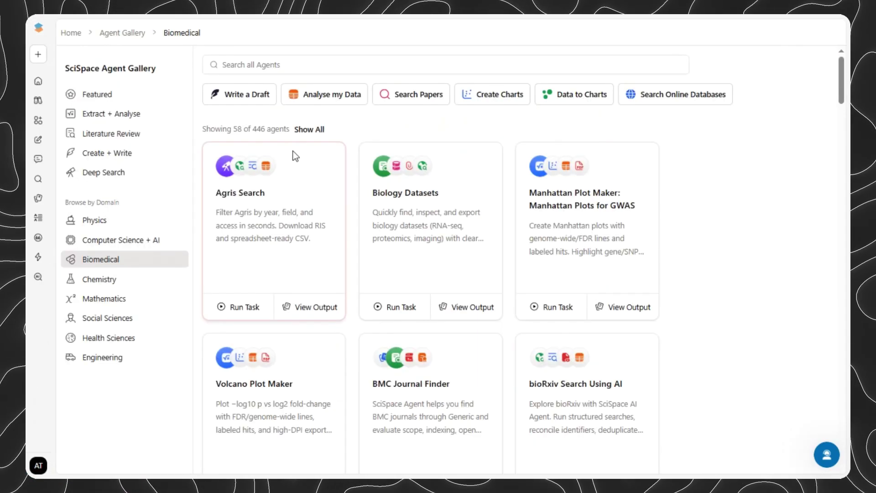
pyautogui.click(291, 64)
pyautogui.write('cloning protocol for this construct (insert, vector, host).')
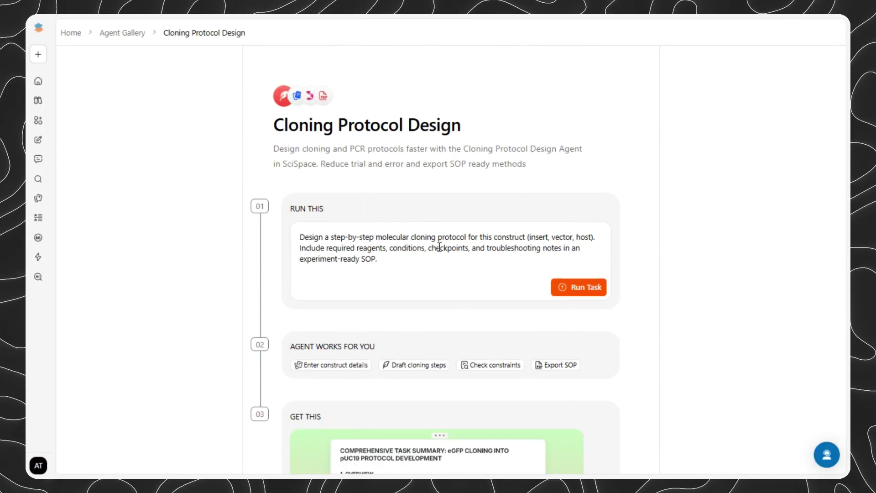
# Step: Run the Cloning Protocol Design task and answer 'b' for the comprehensive template protocol
pyautogui.click(563, 287)
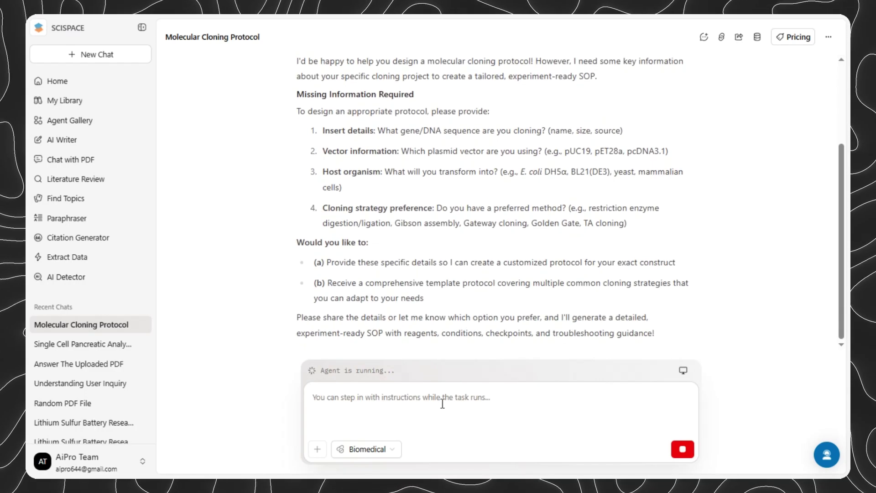
pyautogui.write('b')
pyautogui.press('Return')
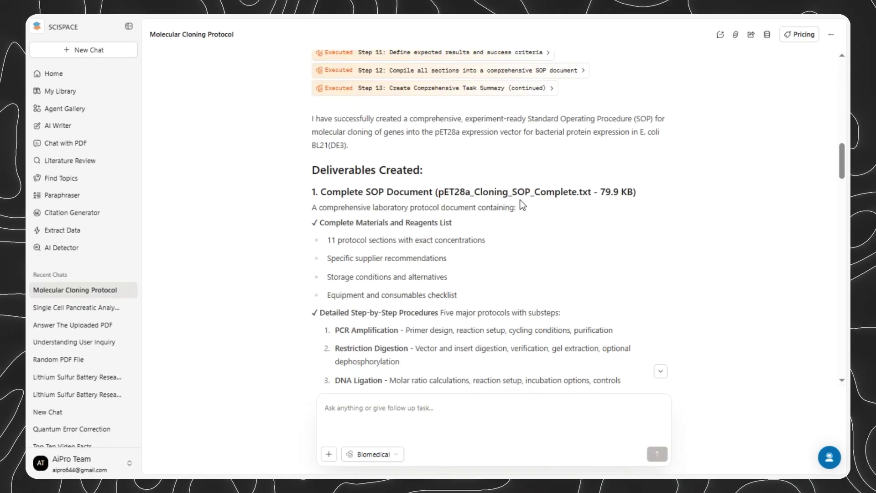
# Step: Scroll through the finished reply and open the pET28a_Cloning_SOP_Complete file
pyautogui.scroll(-4, 447, 230)
pyautogui.scroll(-15, 446, 229)
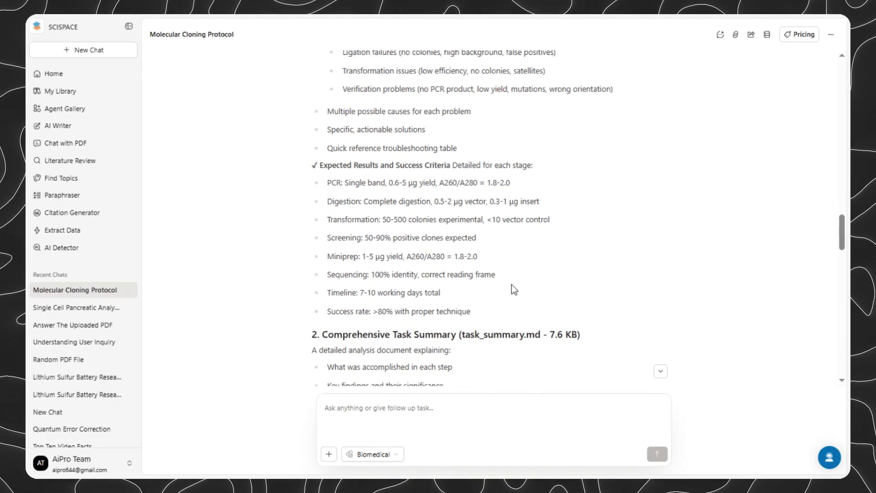
pyautogui.scroll(-3, 430, 274)
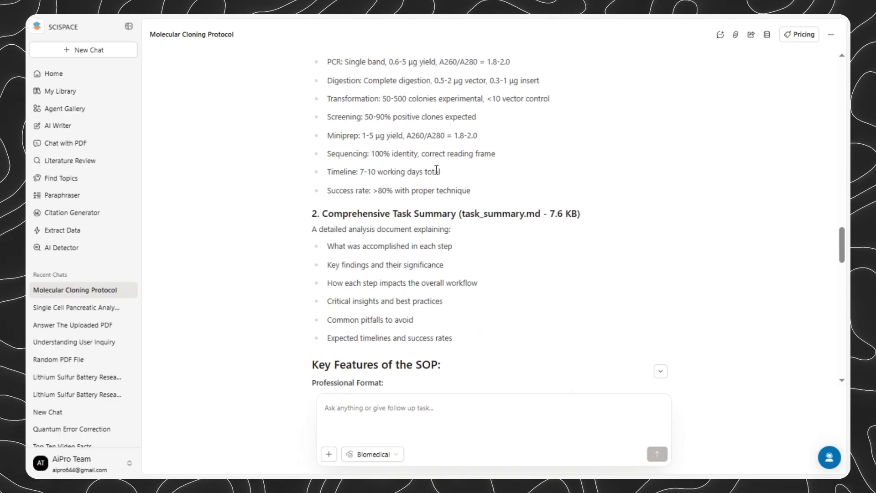
pyautogui.scroll(-15, 437, 170)
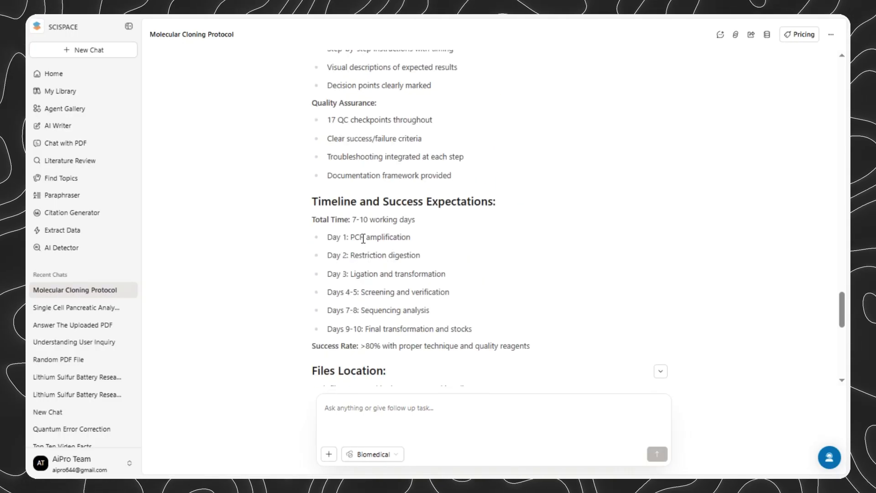
pyautogui.scroll(-6, 392, 247)
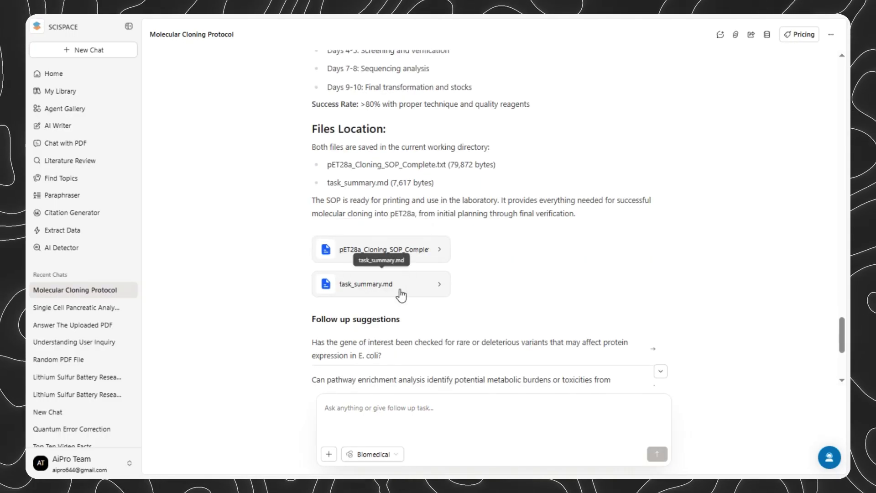
pyautogui.click(405, 255)
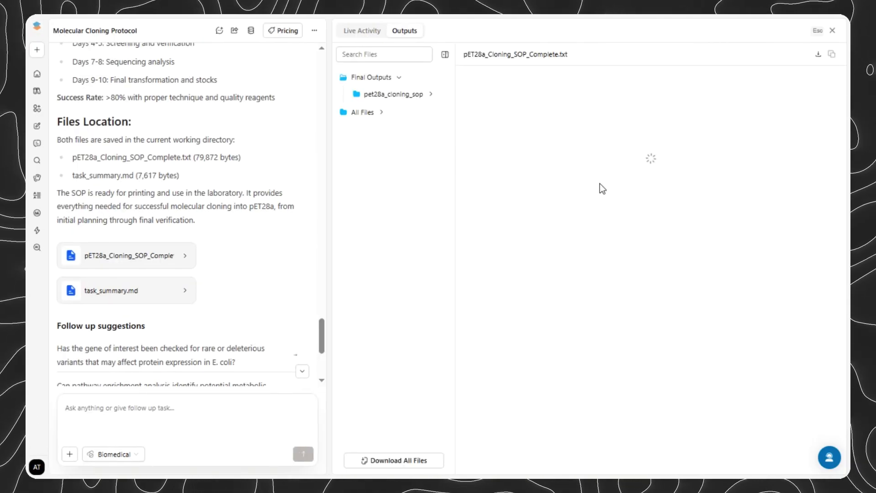
pyautogui.scroll(-10, 593, 141)
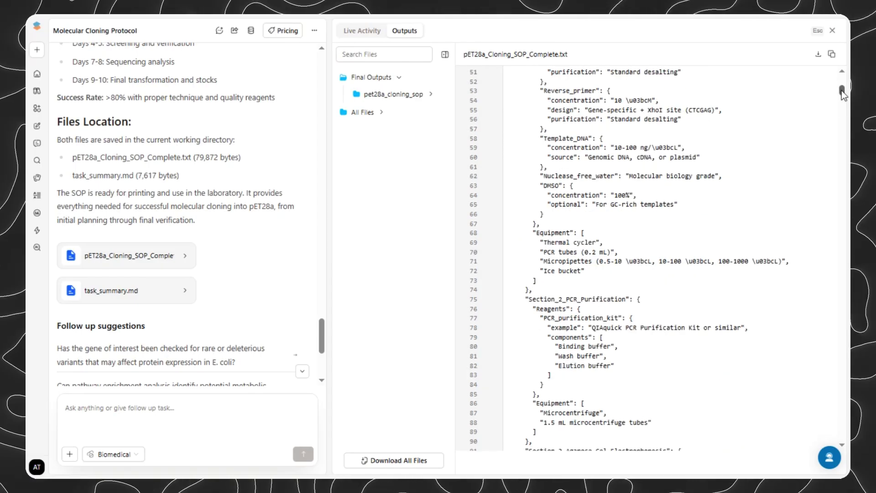
pyautogui.moveTo(842, 97); pyautogui.dragTo(846, 170)
pyautogui.scroll(-15, 593, 191)
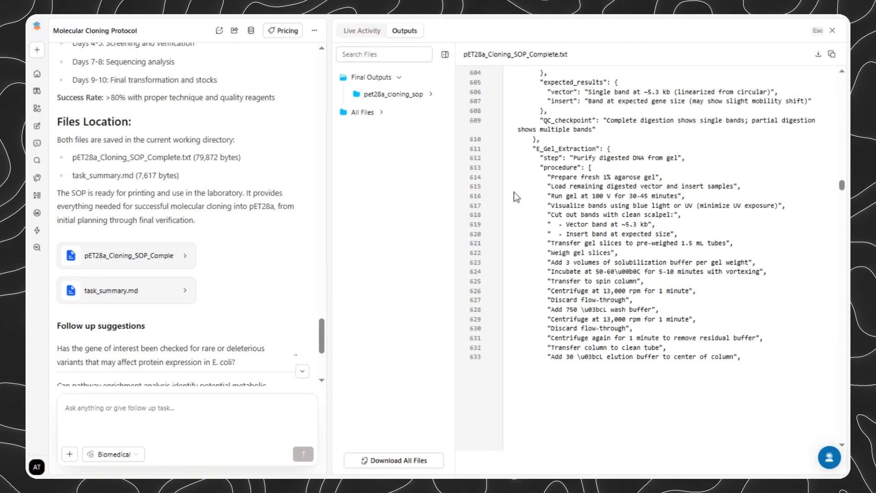
pyautogui.scroll(-4, 219, 283)
pyautogui.scroll(8, 226, 247)
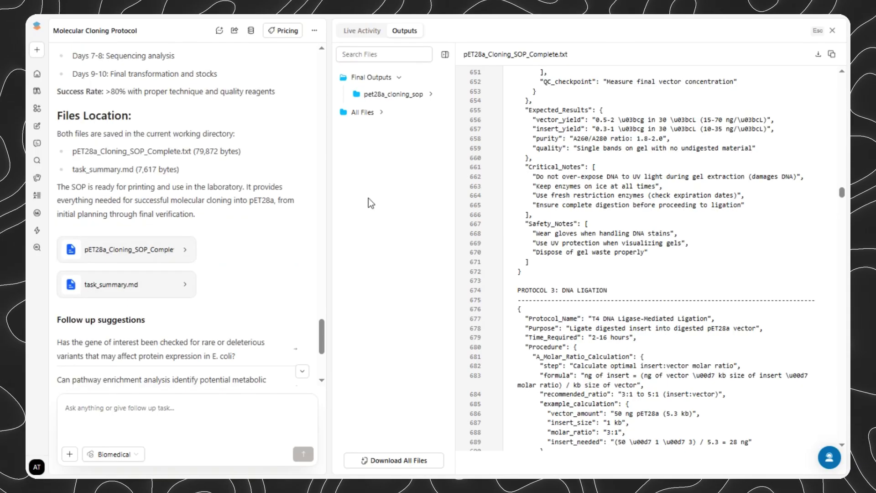
pyautogui.scroll(-13, 683, 216)
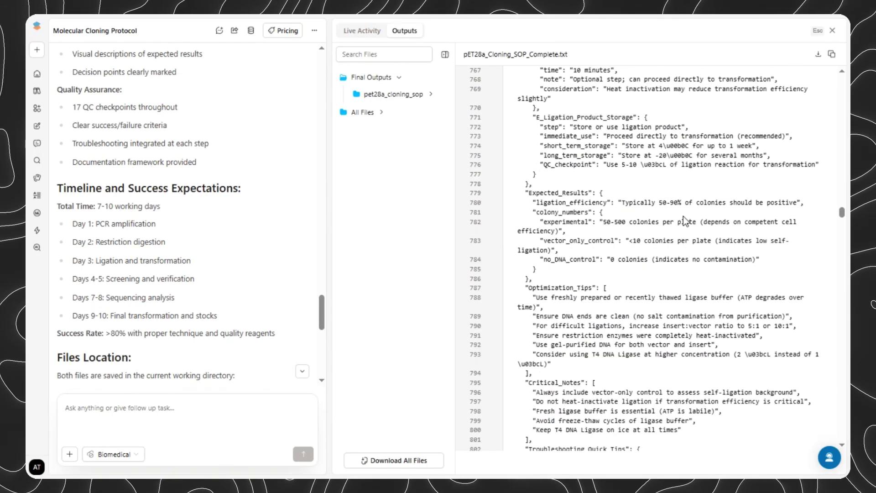
pyautogui.scroll(-15, 684, 216)
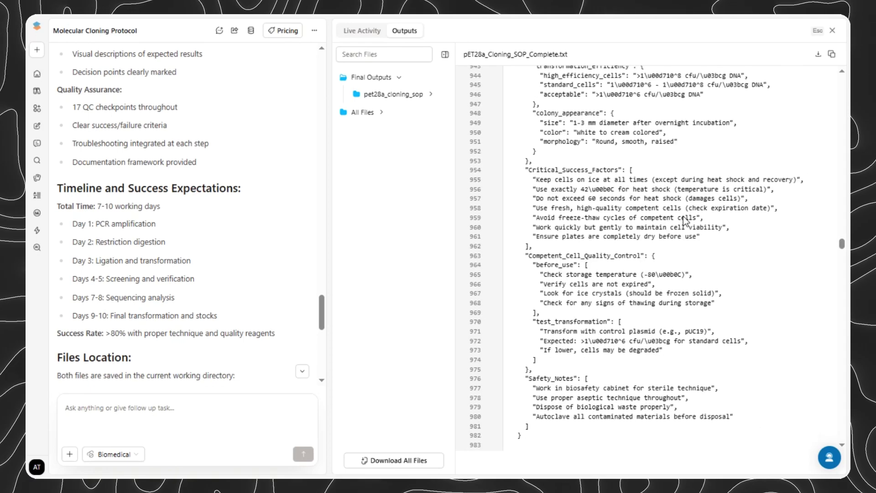
pyautogui.scroll(-6, 683, 217)
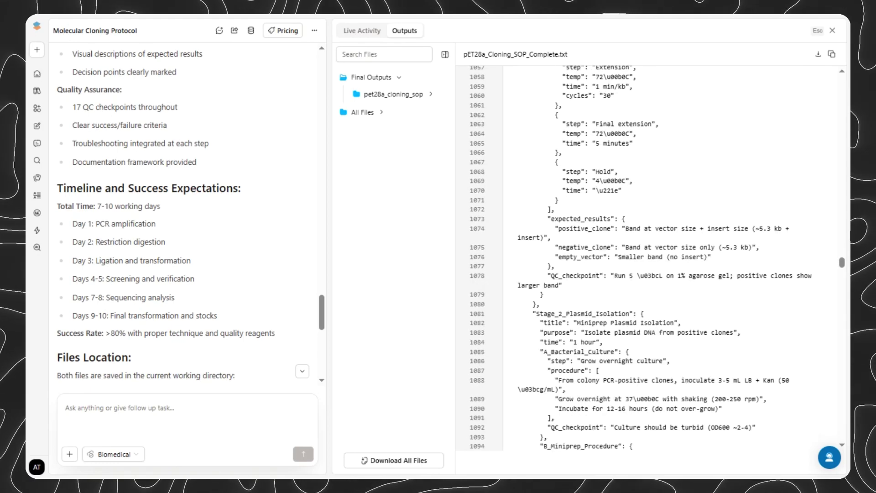
pyautogui.moveTo(842, 264); pyautogui.dragTo(843, 365)
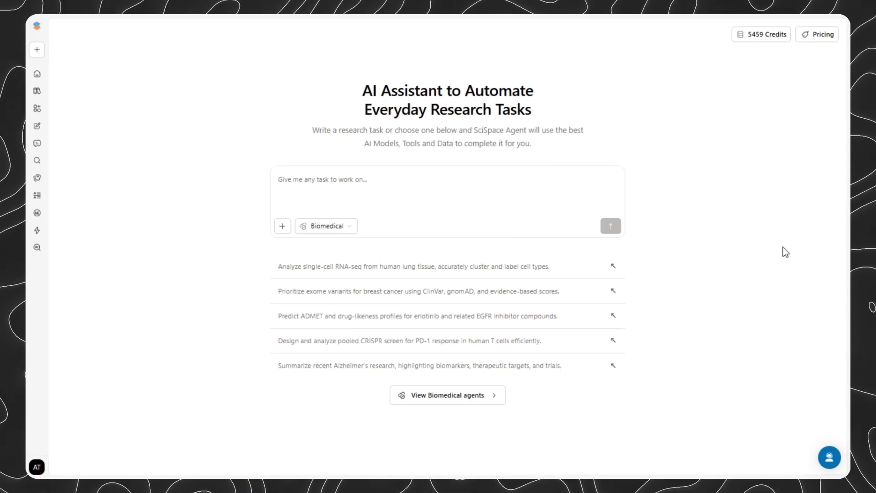
# Step: Switch the domain to All and submit the pasted NF-κB pathway illustration prompt
pyautogui.click(343, 228)
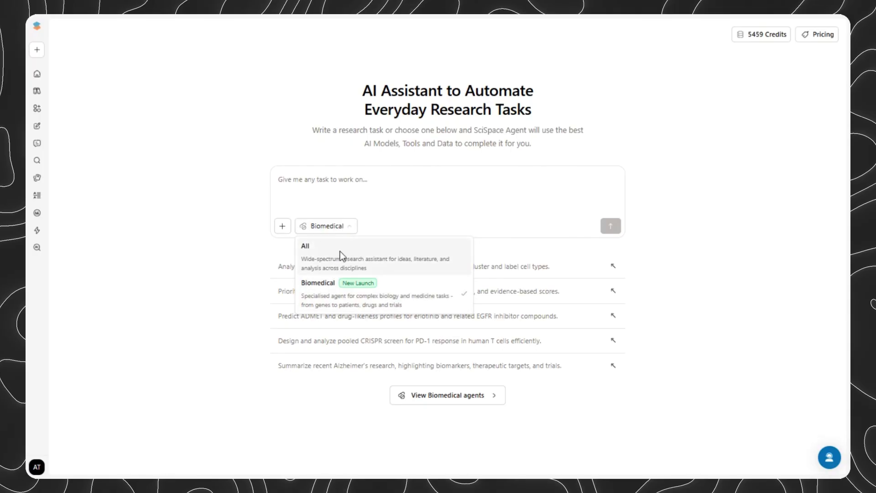
pyautogui.click(340, 251)
pyautogui.click(444, 194)
pyautogui.write('Create a detailed illustration of the NF-κB signaling pathway showing canonicaland non-canonical branches. Include receptor activation, IKK complex, IκB degradation, p65/p50 translocation, and target gene transcription. Publication style')
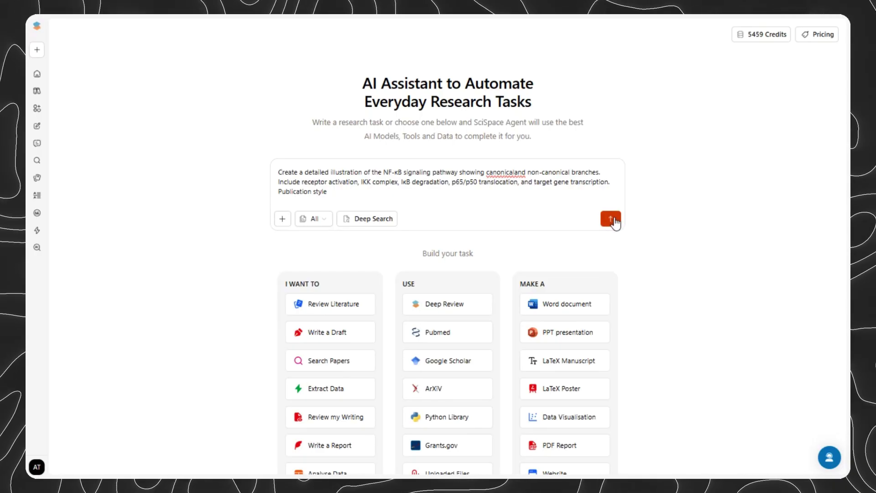
pyautogui.click(612, 219)
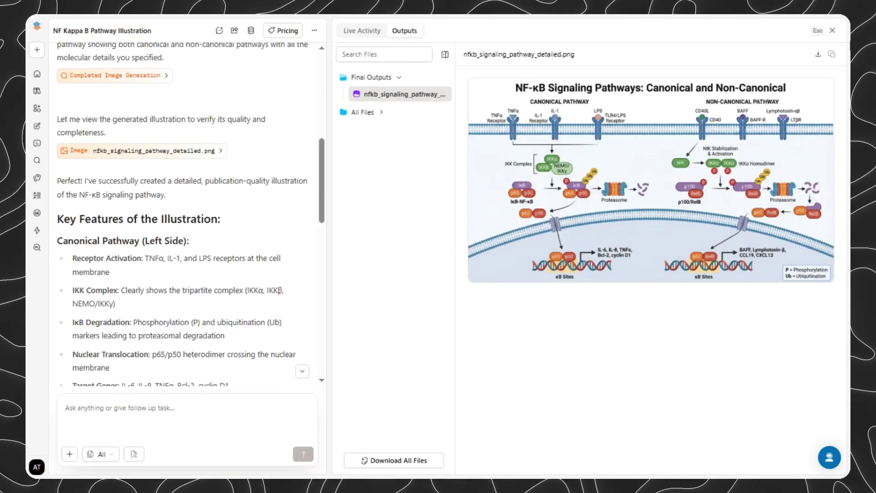
# Step: Close the Outputs panel, review the NF-κB chat's follow-up suggestions, and reopen the nfkb diagram preview
pyautogui.click(833, 31)
pyautogui.scroll(-3, 415, 264)
pyautogui.scroll(5, 428, 312)
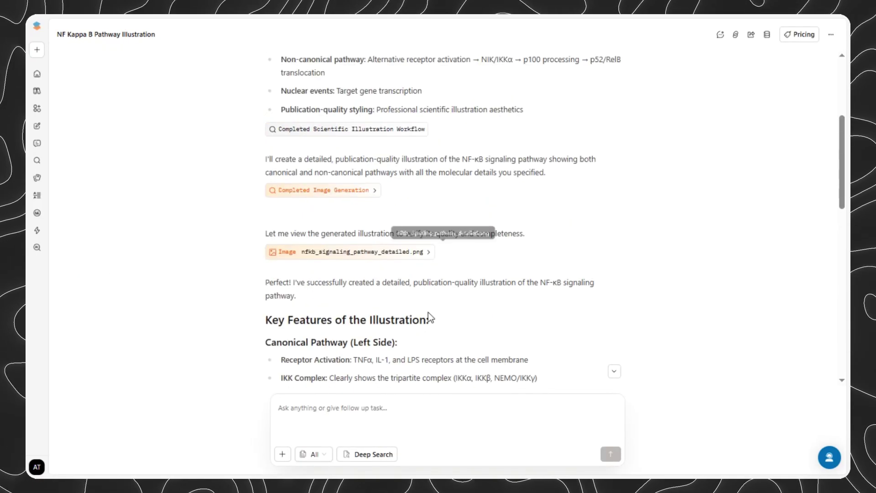
pyautogui.scroll(-10, 447, 238)
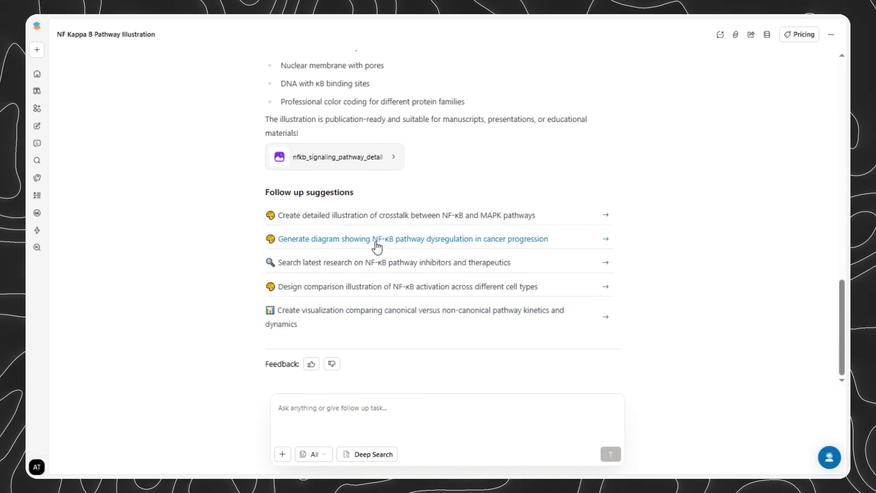
pyautogui.click(322, 162)
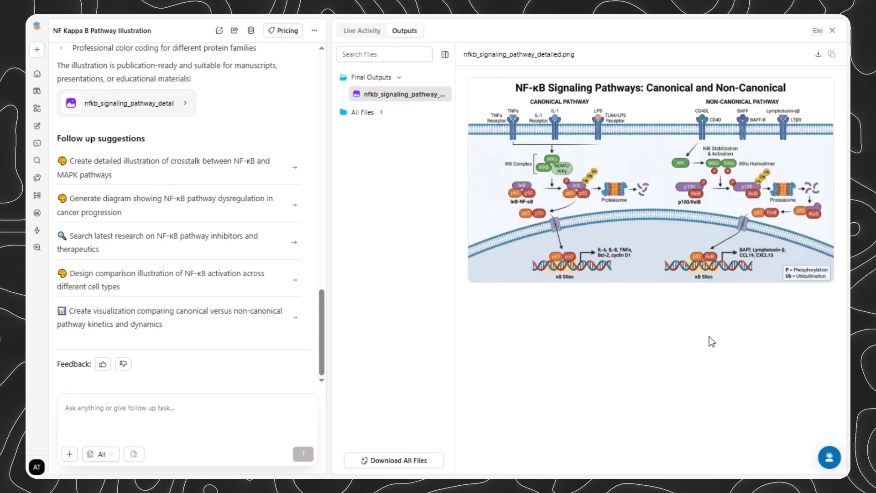
pyautogui.moveTo(324, 349); pyautogui.dragTo(348, 274)
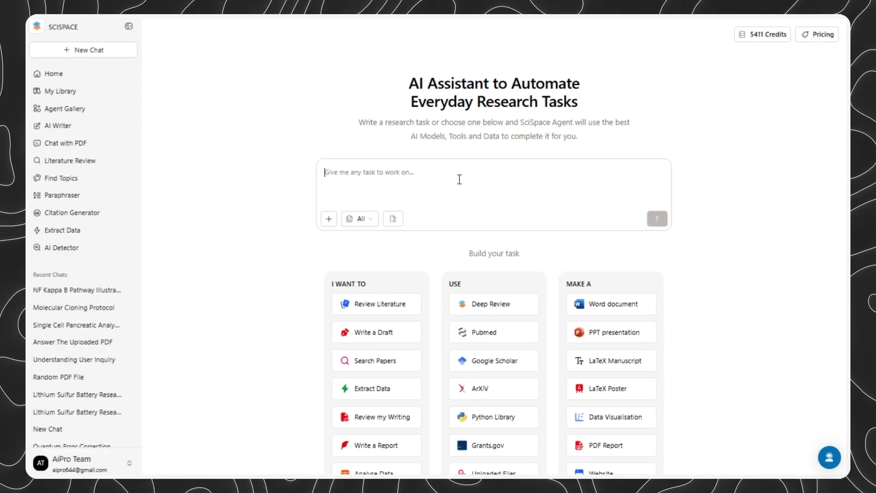
# Step: Submit the prepared prompt on CRISPR base editing for sickle cell disease versus traditional gene therapy
pyautogui.write('Search recent literature on CRISPR base editing for sickle cell disease treatment. Synthesize findings from clinical trials, preclinical studies, and review articles. Highlight efficacy data, safety concerns, and compare with traditional gene therapy approaches.')
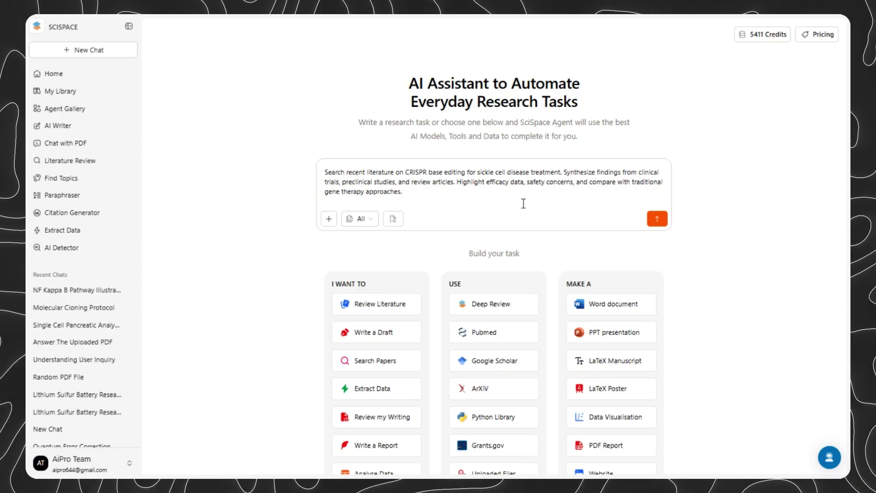
pyautogui.press('Return')
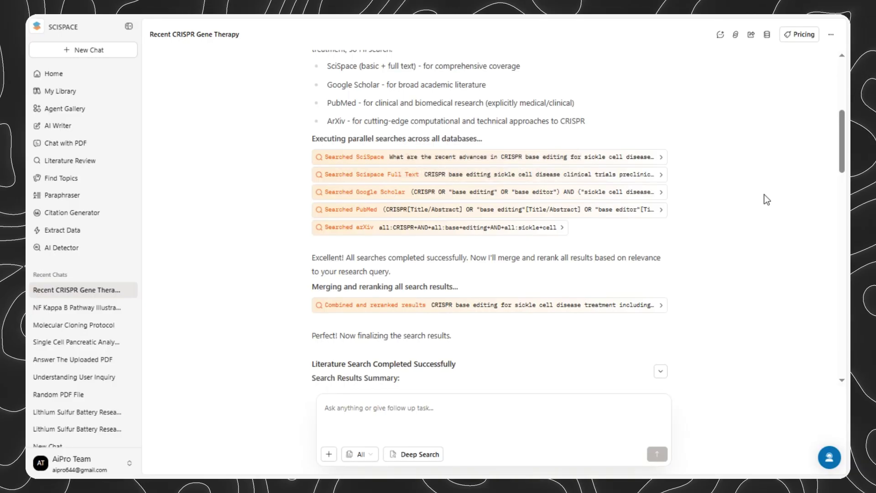
pyautogui.scroll(3, 767, 199)
pyautogui.scroll(3, 767, 199)
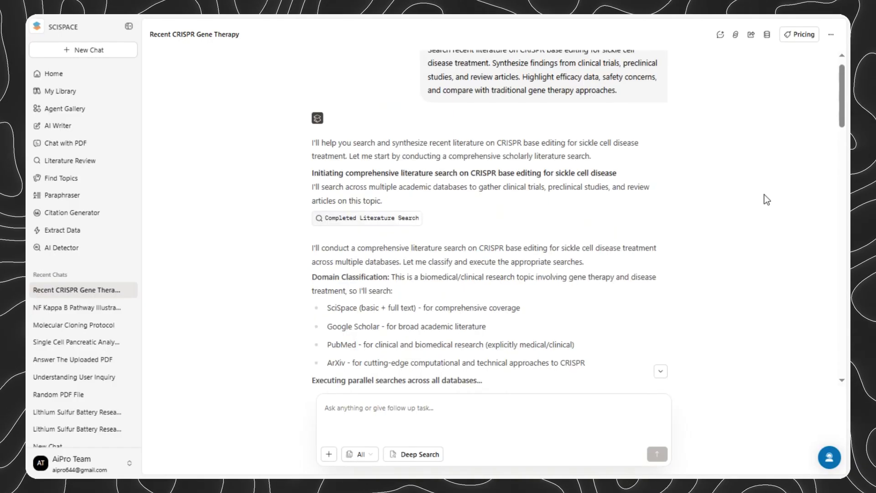
pyautogui.scroll(-5, 766, 200)
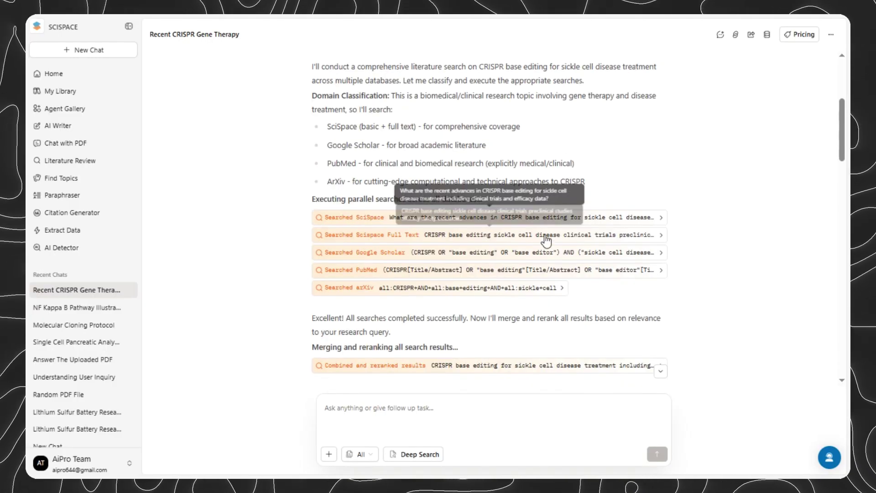
pyautogui.scroll(-3, 748, 223)
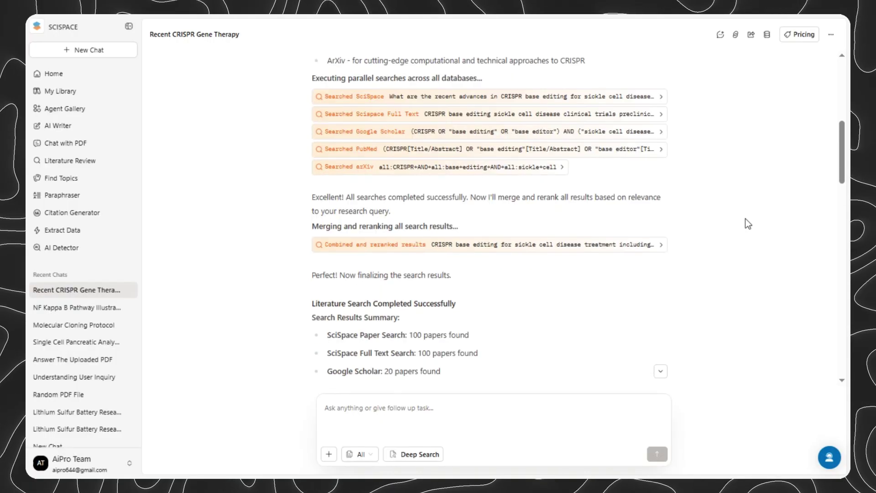
pyautogui.scroll(-3, 574, 250)
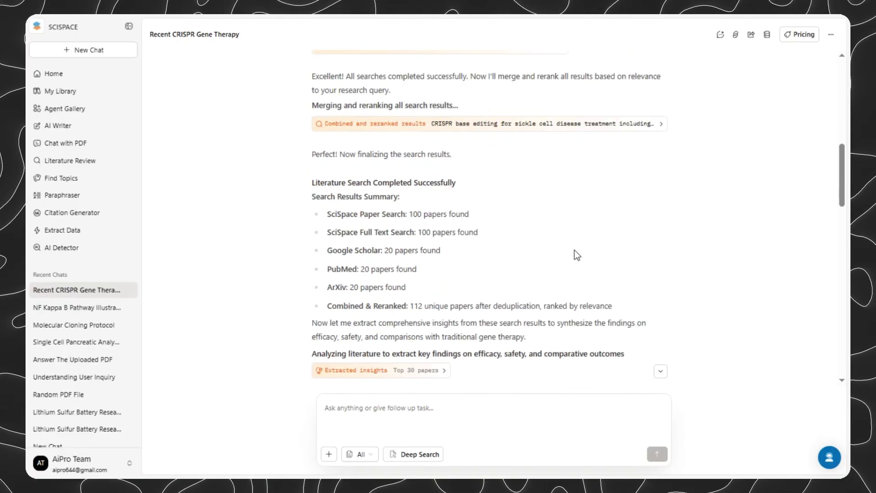
pyautogui.scroll(-2, 622, 222)
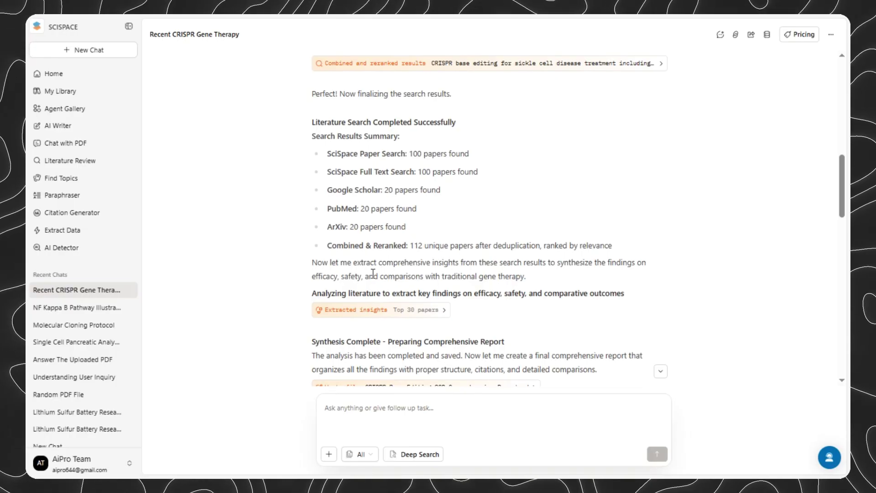
pyautogui.scroll(-2, 372, 273)
pyautogui.scroll(-2, 302, 248)
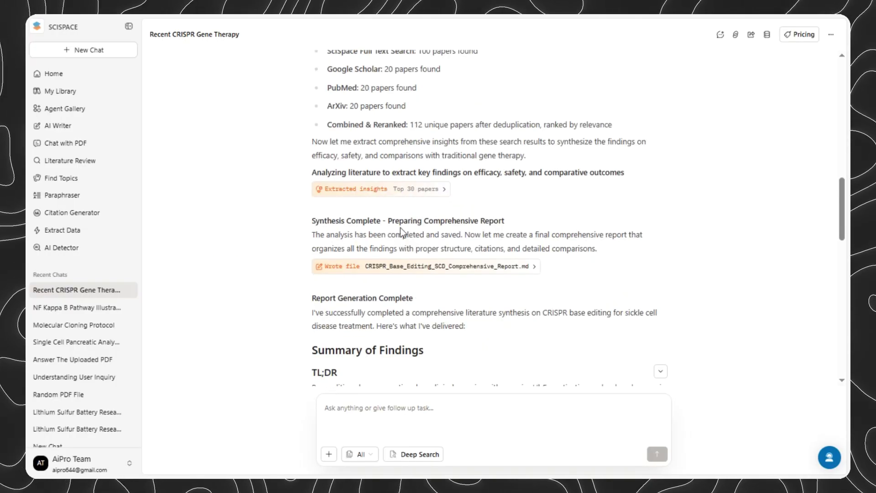
pyautogui.scroll(-2, 300, 250)
pyautogui.scroll(-10, 436, 218)
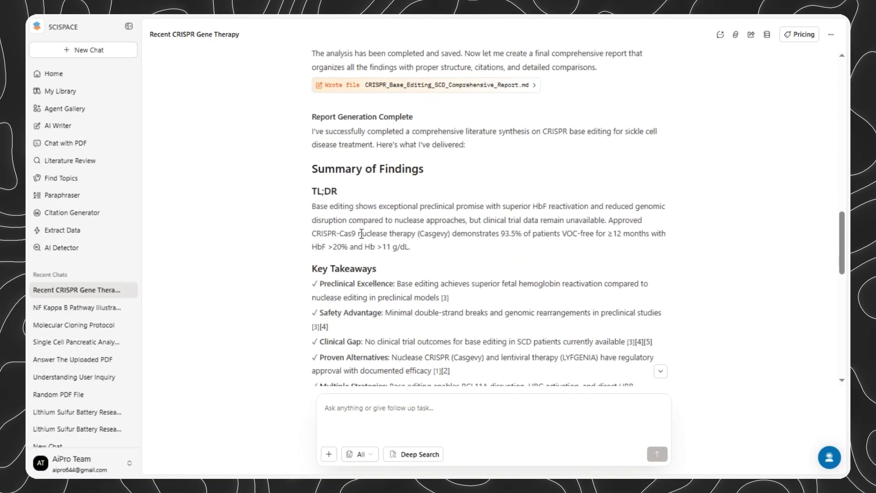
pyautogui.scroll(-5, 311, 210)
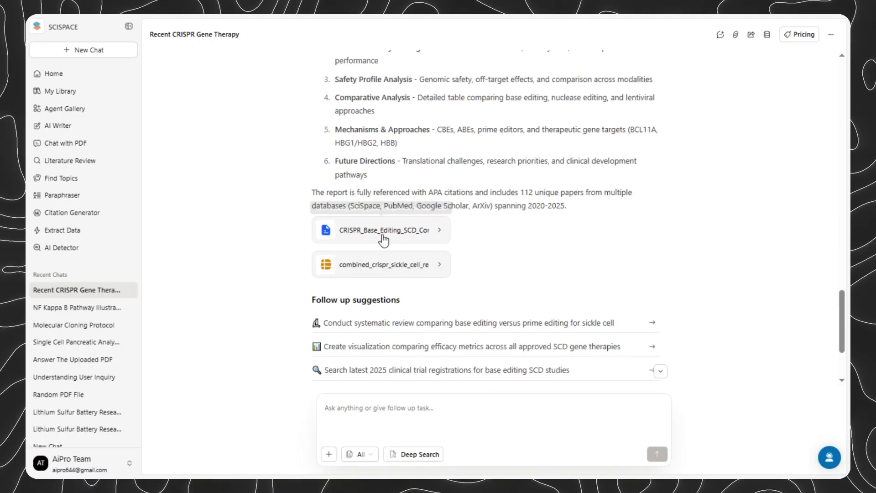
# Step: Open the CRISPR_Base_Editing report in the Outputs panel and scroll into its opening sections
pyautogui.click(414, 232)
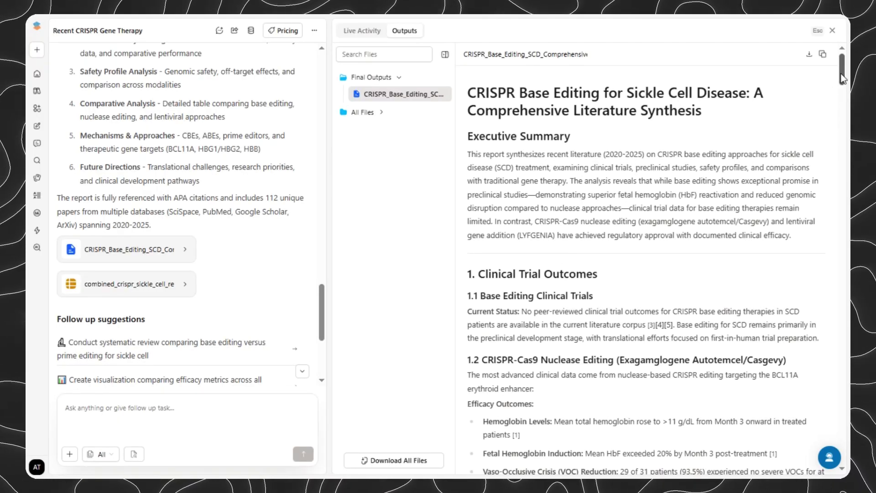
pyautogui.scroll(-10, 843, 78)
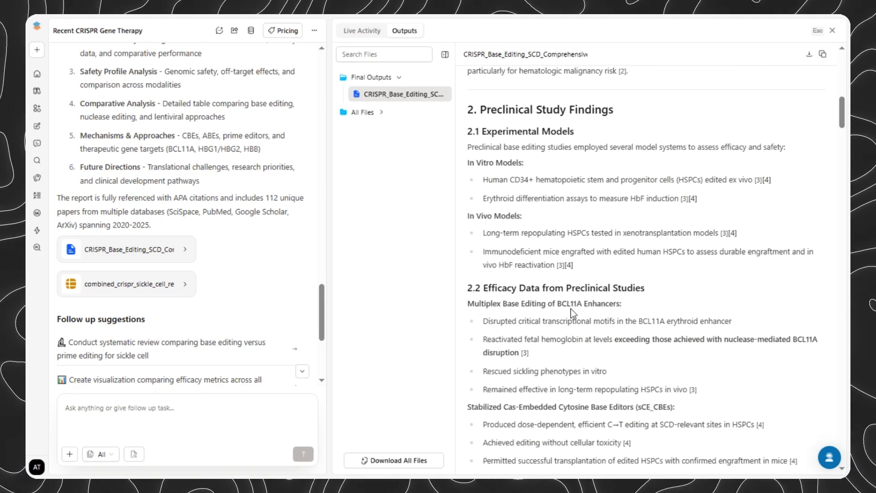
pyautogui.scroll(-3, 584, 292)
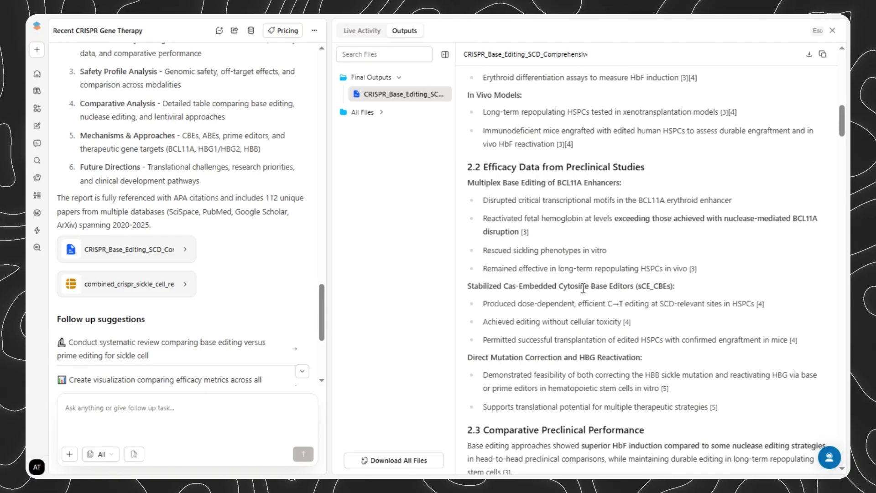
pyautogui.scroll(-6, 554, 285)
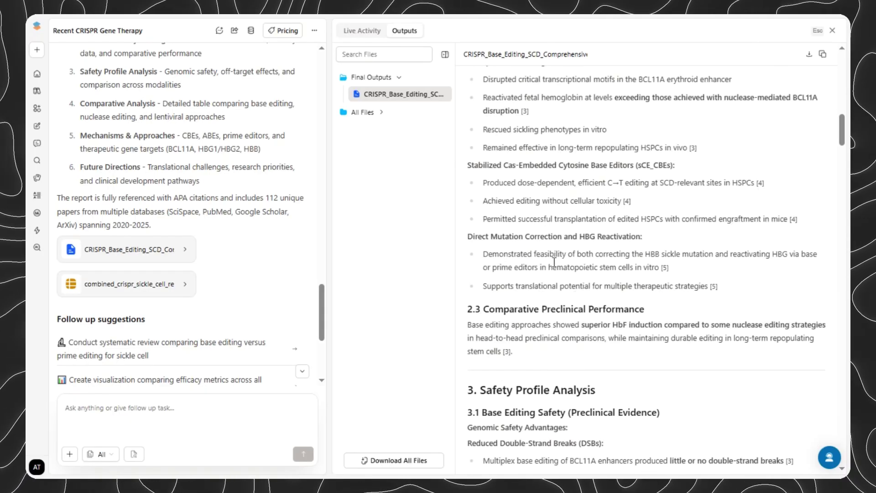
pyautogui.scroll(-3, 611, 289)
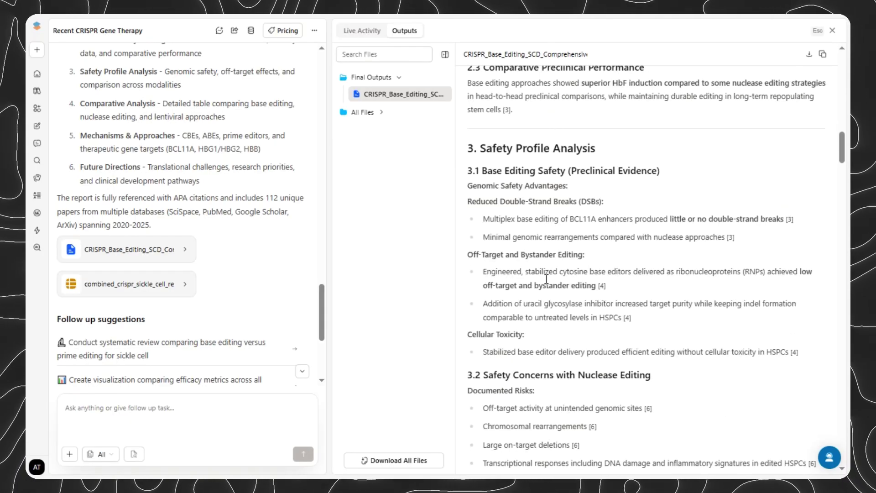
pyautogui.scroll(-9, 546, 278)
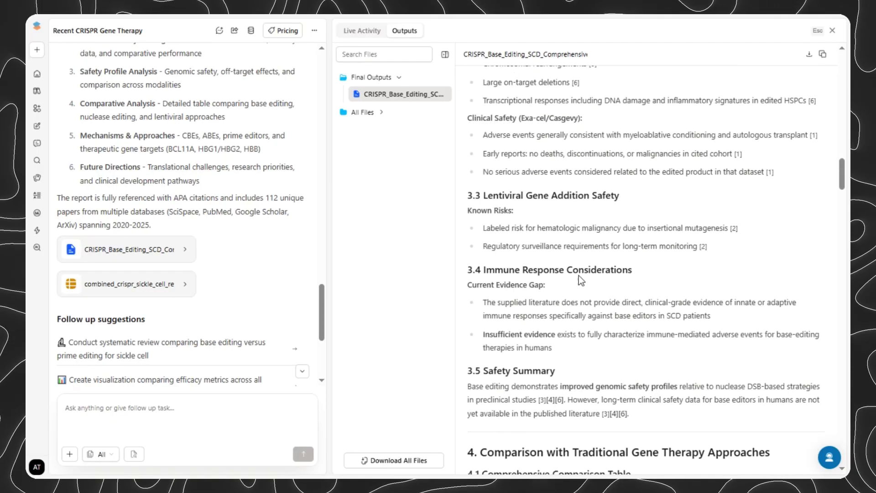
# Step: Highlight the early clinical safety findings, then keep reading further down the report
pyautogui.moveTo(532, 153); pyautogui.dragTo(569, 154)
pyautogui.click(710, 141)
pyautogui.moveTo(708, 163); pyautogui.dragTo(680, 172)
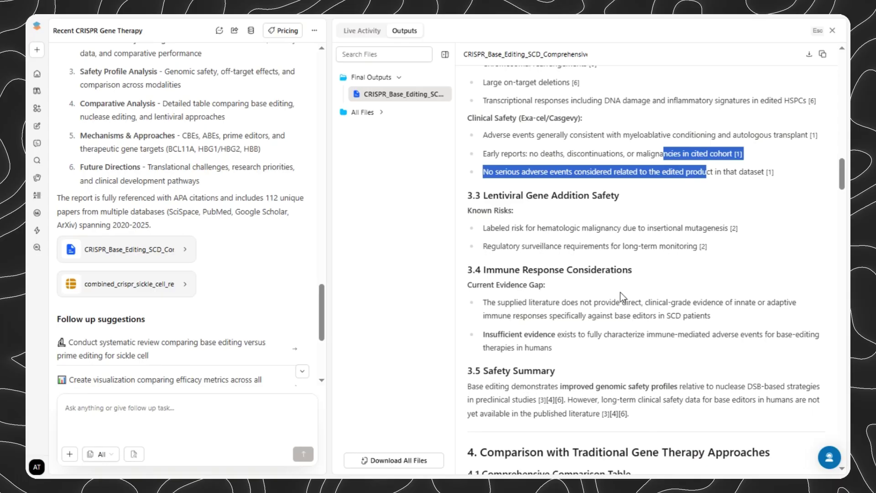
pyautogui.click(621, 292)
pyautogui.scroll(-5, 583, 282)
pyautogui.scroll(-5, 745, 289)
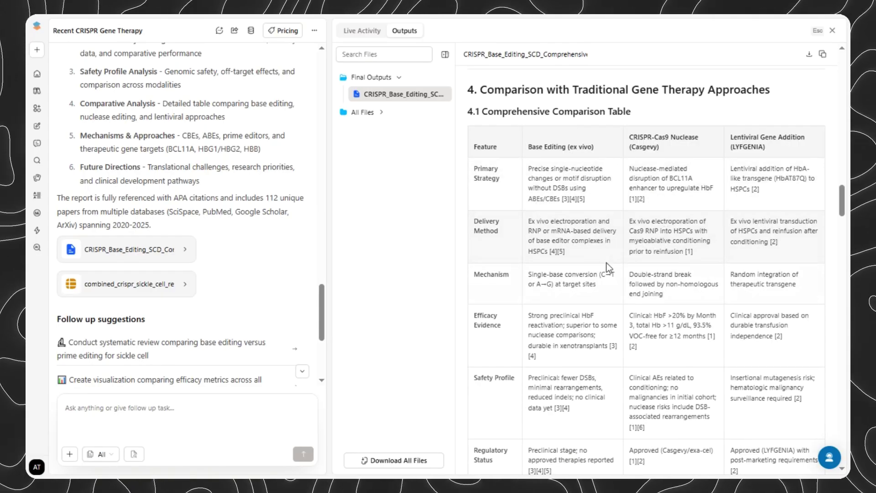
pyautogui.scroll(-8, 615, 328)
pyautogui.scroll(-8, 638, 258)
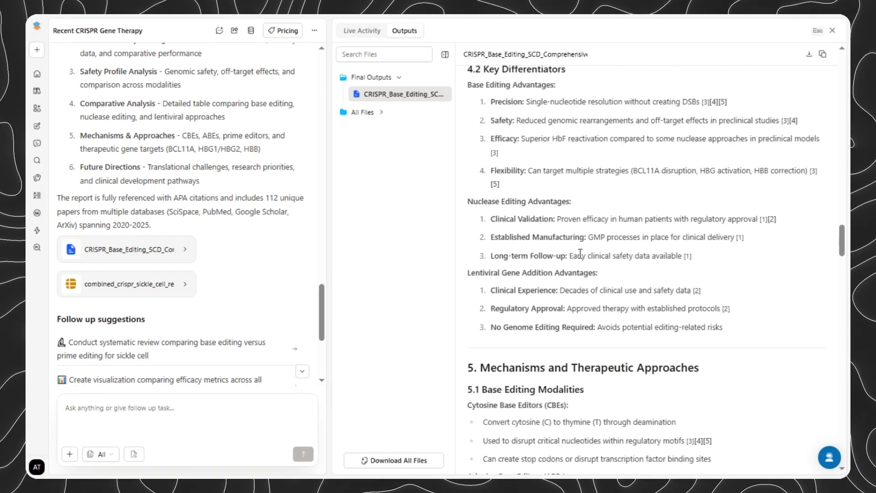
pyautogui.scroll(-8, 565, 263)
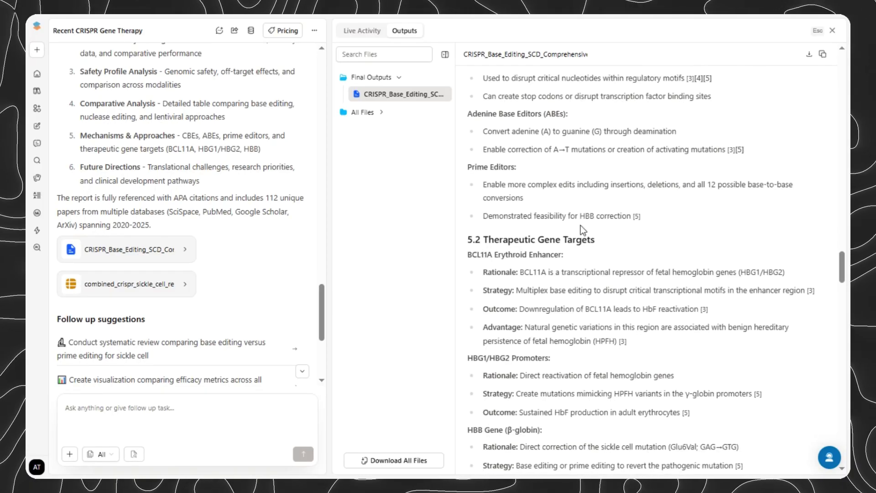
pyautogui.scroll(-4, 587, 260)
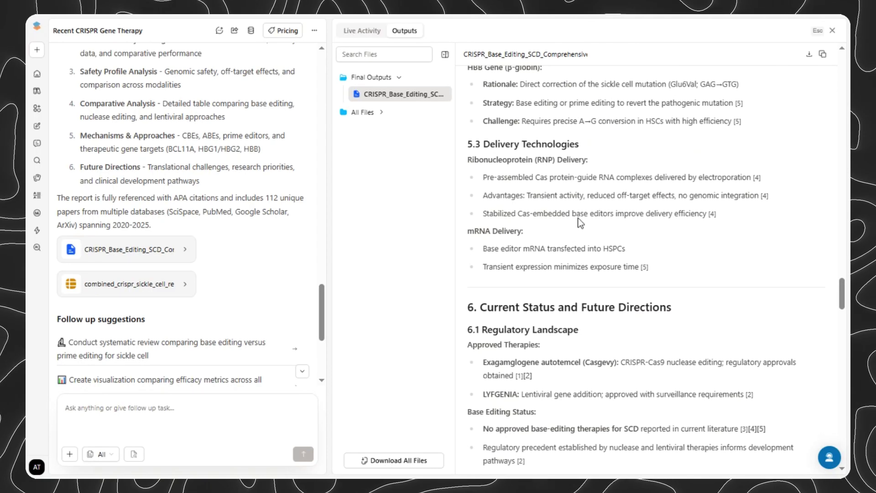
# Step: Read through Current Status and Future Directions down to 6.4 Strategic Considerations
pyautogui.scroll(3, 555, 291)
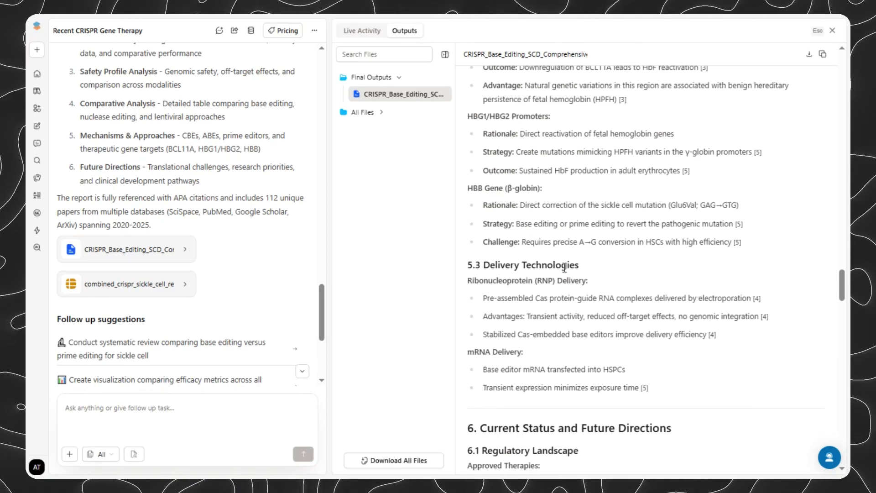
pyautogui.scroll(-7, 565, 267)
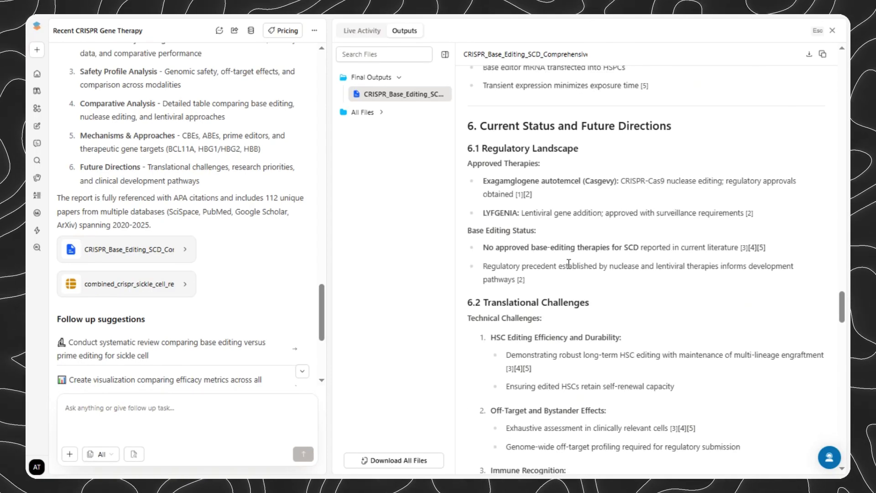
pyautogui.scroll(-1, 576, 255)
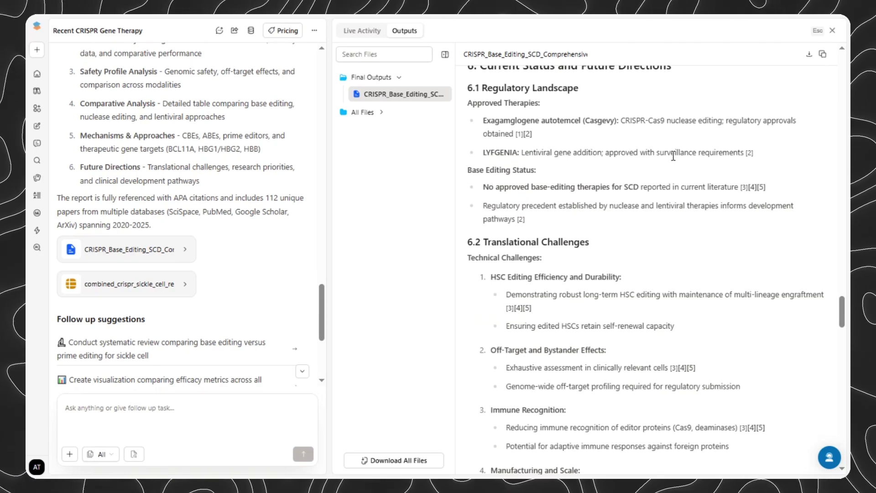
pyautogui.scroll(-4, 612, 216)
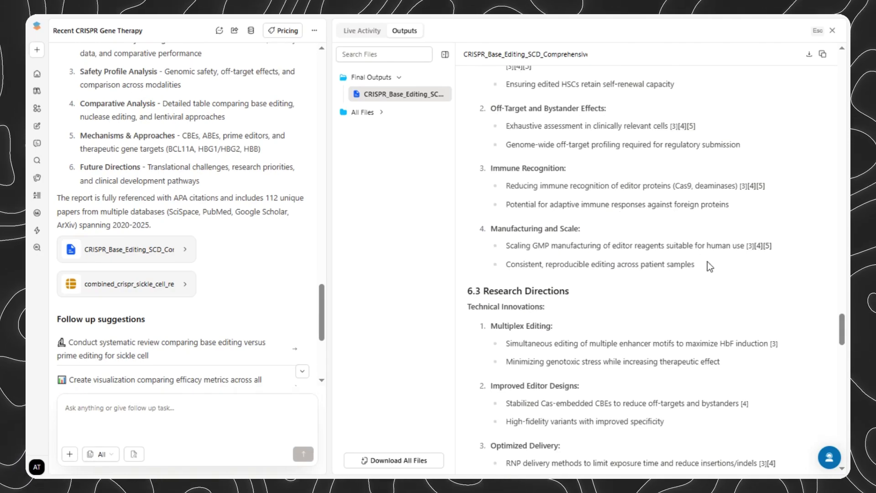
pyautogui.scroll(-1, 639, 326)
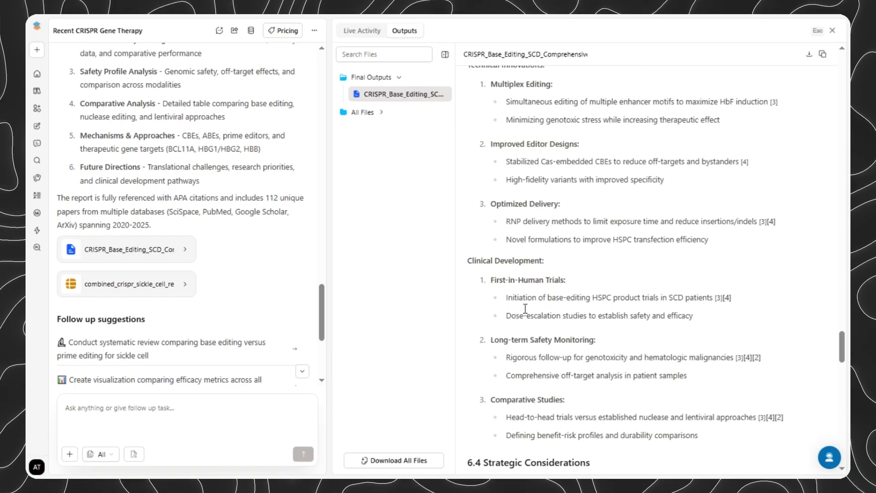
pyautogui.scroll(-4, 633, 258)
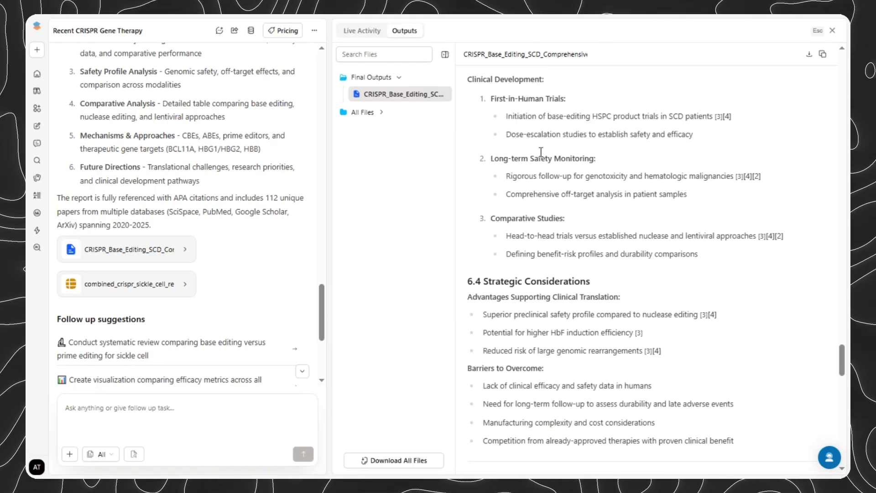